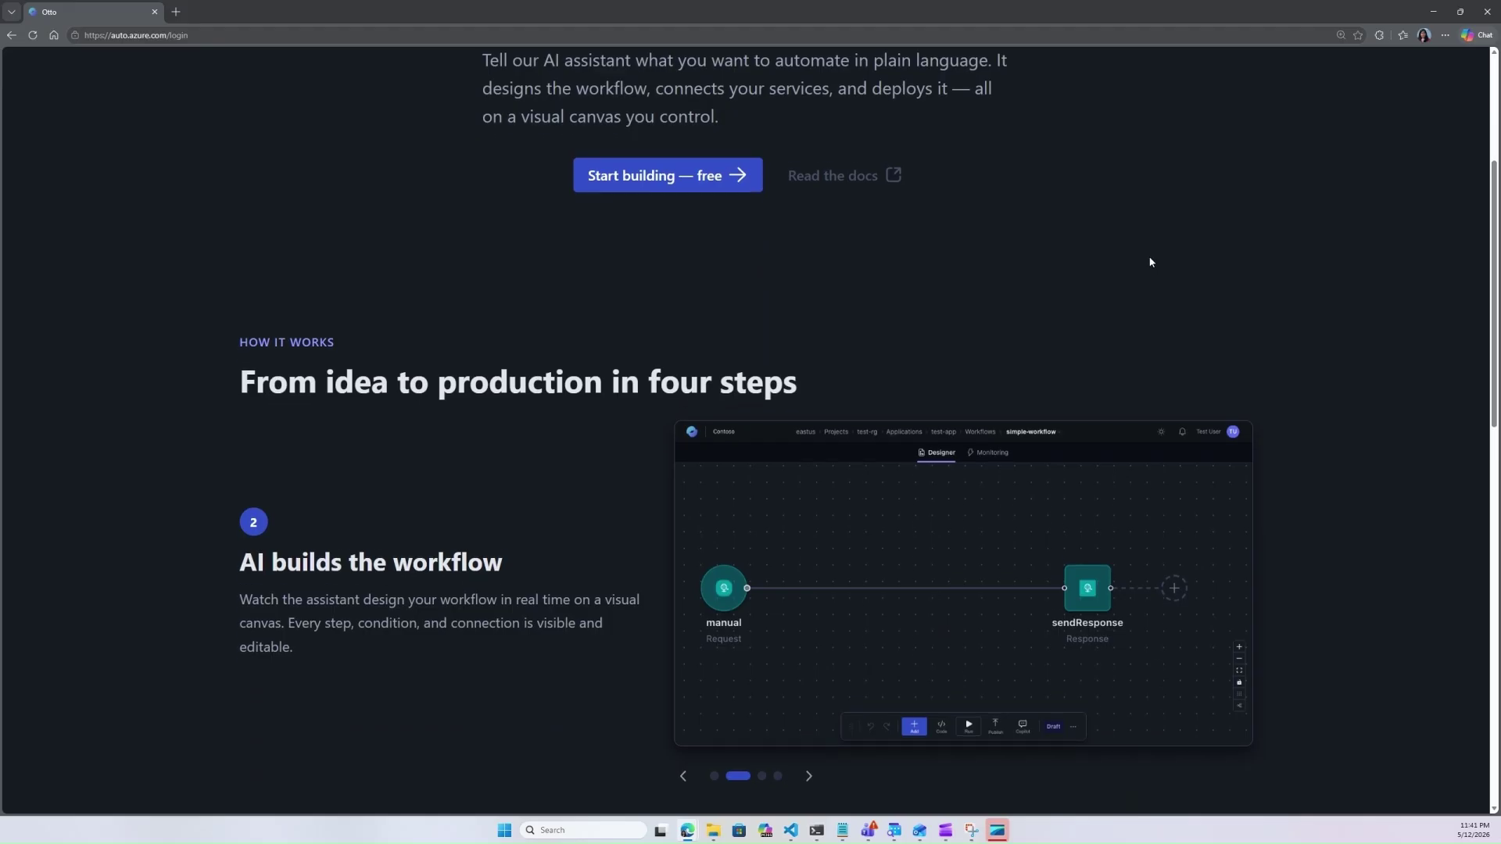
- Look over the Otto landing page, sign in, and open the West Central US project ending in proj-0508
{"action": "scroll", "coordinate": [1150, 262], "scroll_direction": "down", "scroll_amount": 4}
{"action": "scroll", "coordinate": [1150, 262], "scroll_direction": "down", "scroll_amount": 5}
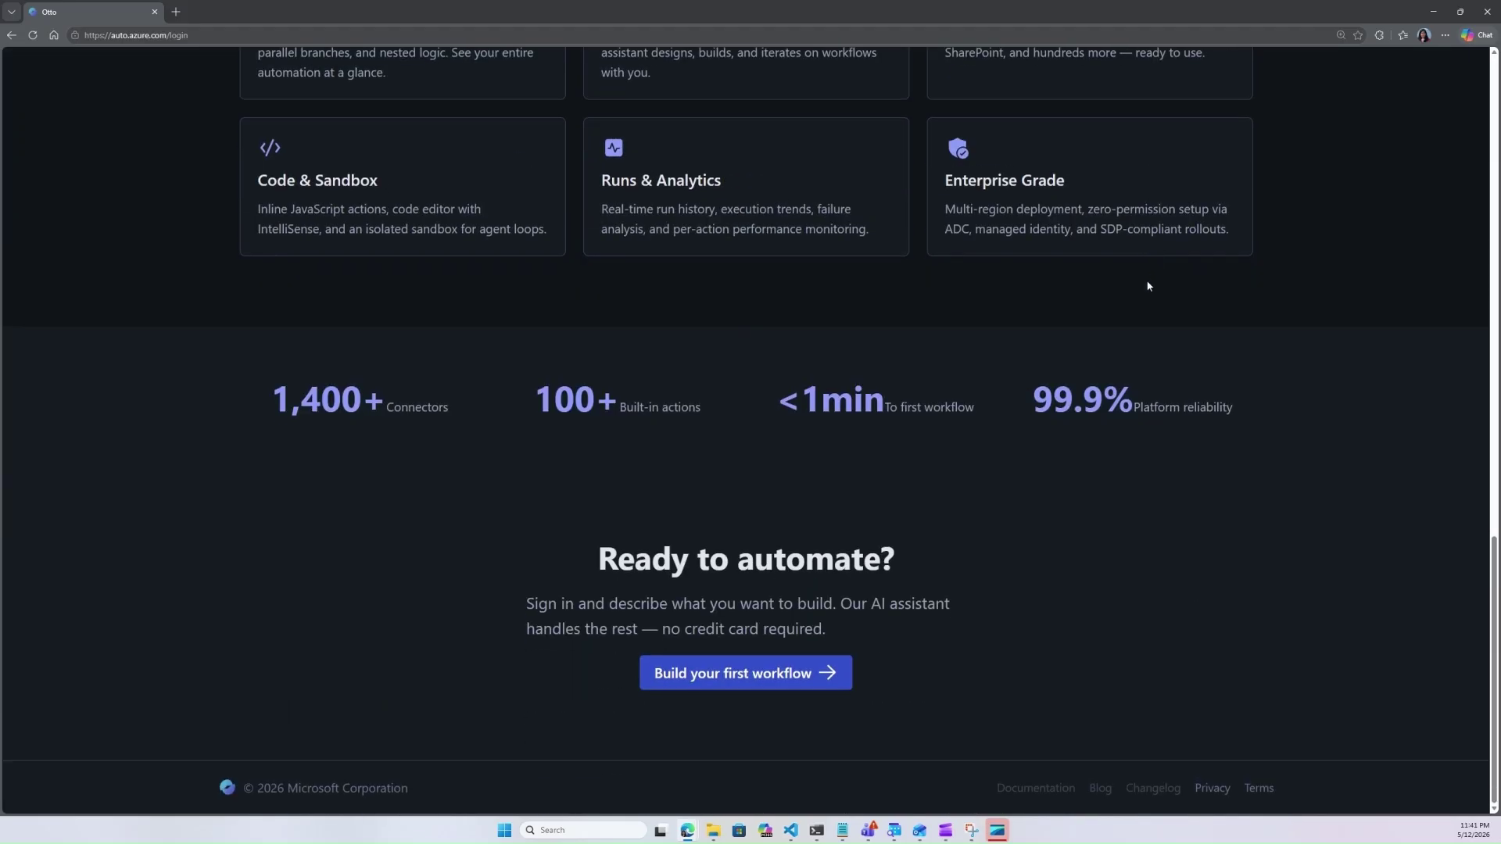
{"action": "scroll", "coordinate": [1200, 507], "scroll_direction": "up", "scroll_amount": 15}
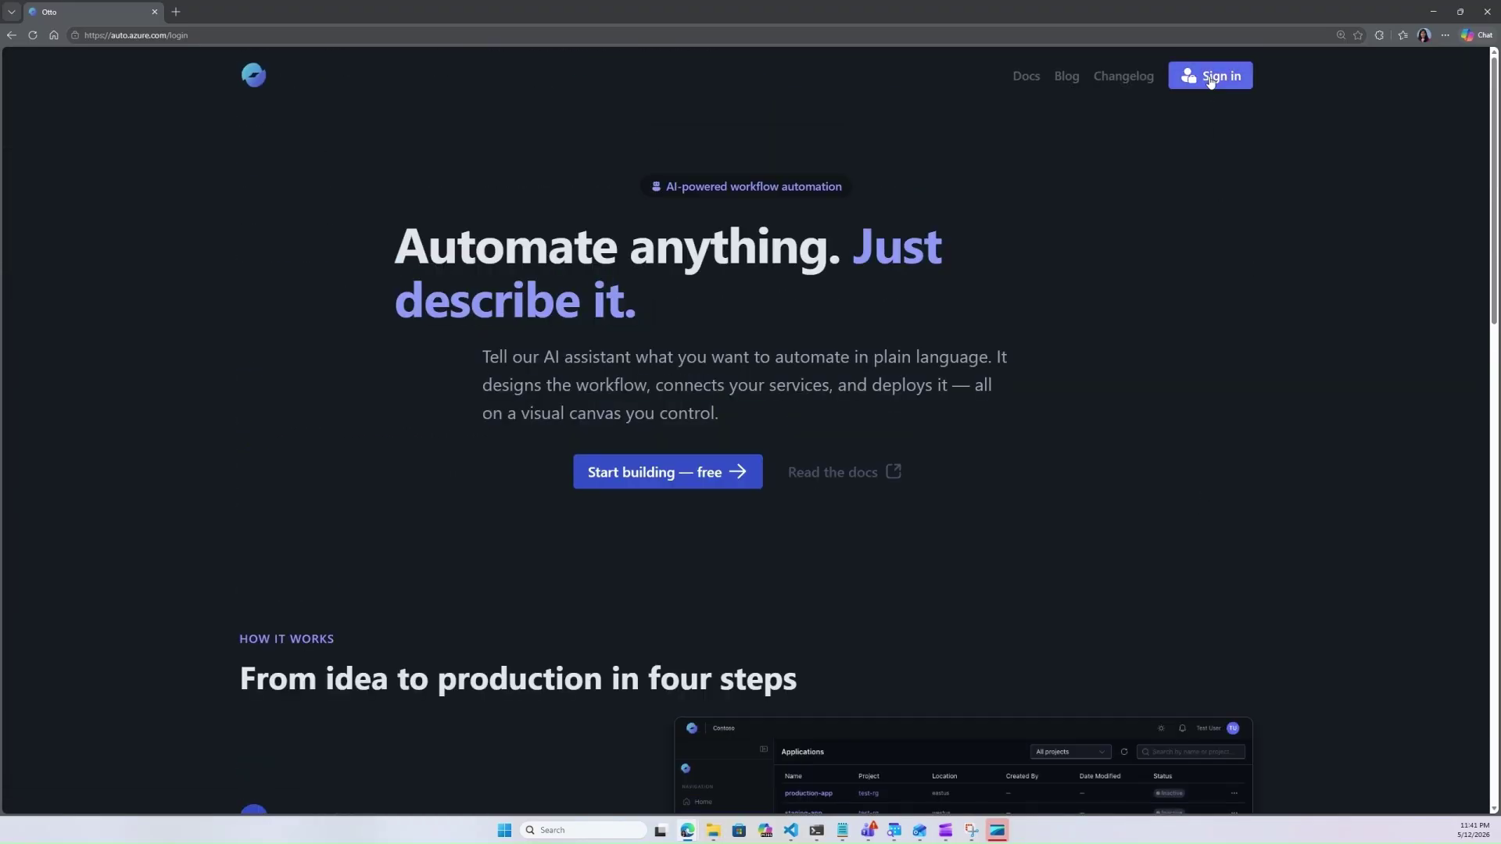
{"action": "left_click", "coordinate": [1211, 79]}
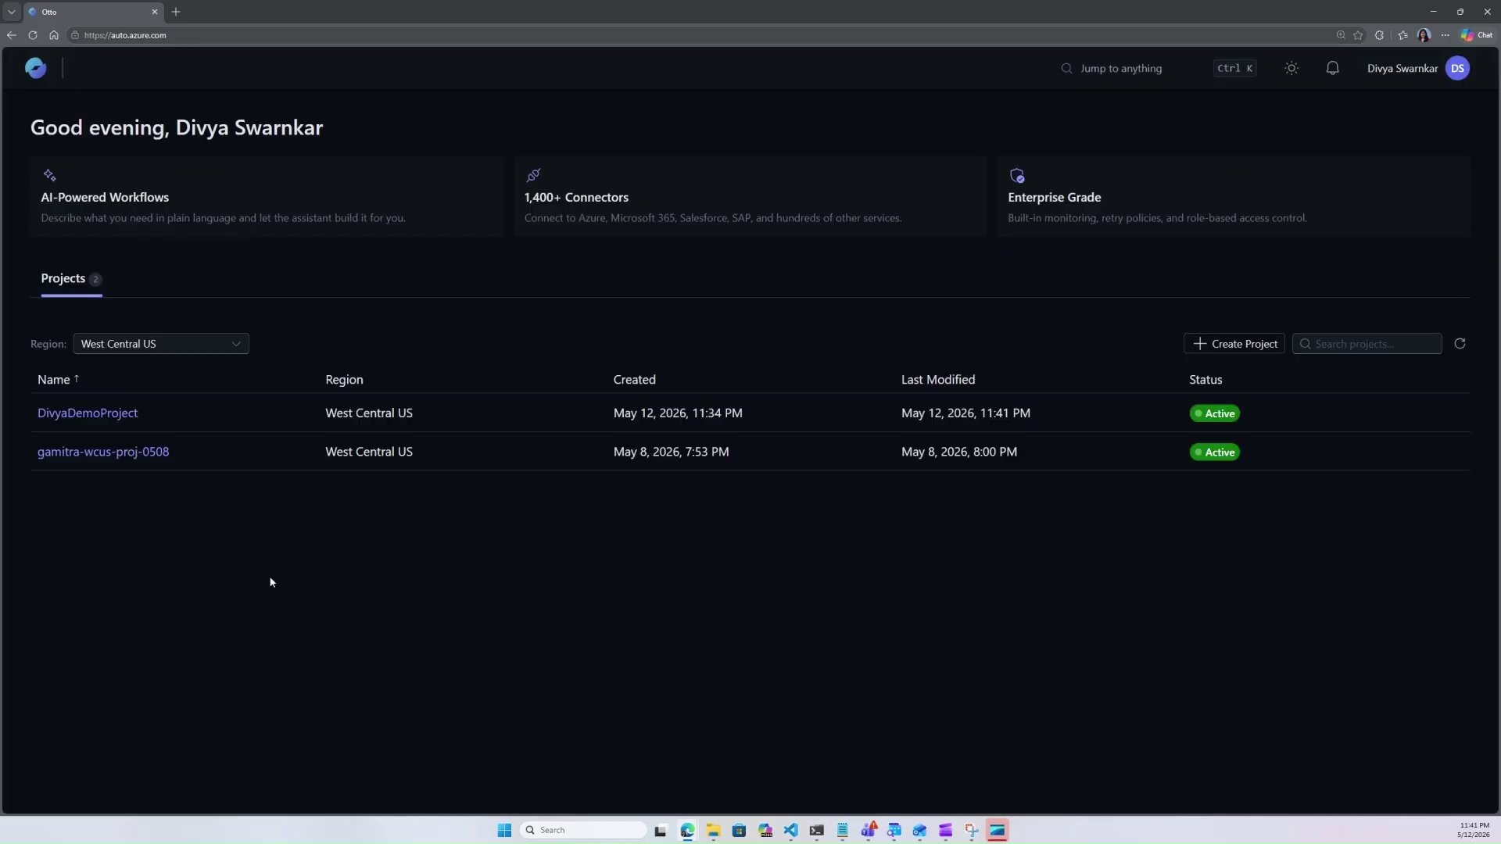
{"action": "left_click", "coordinate": [104, 453]}
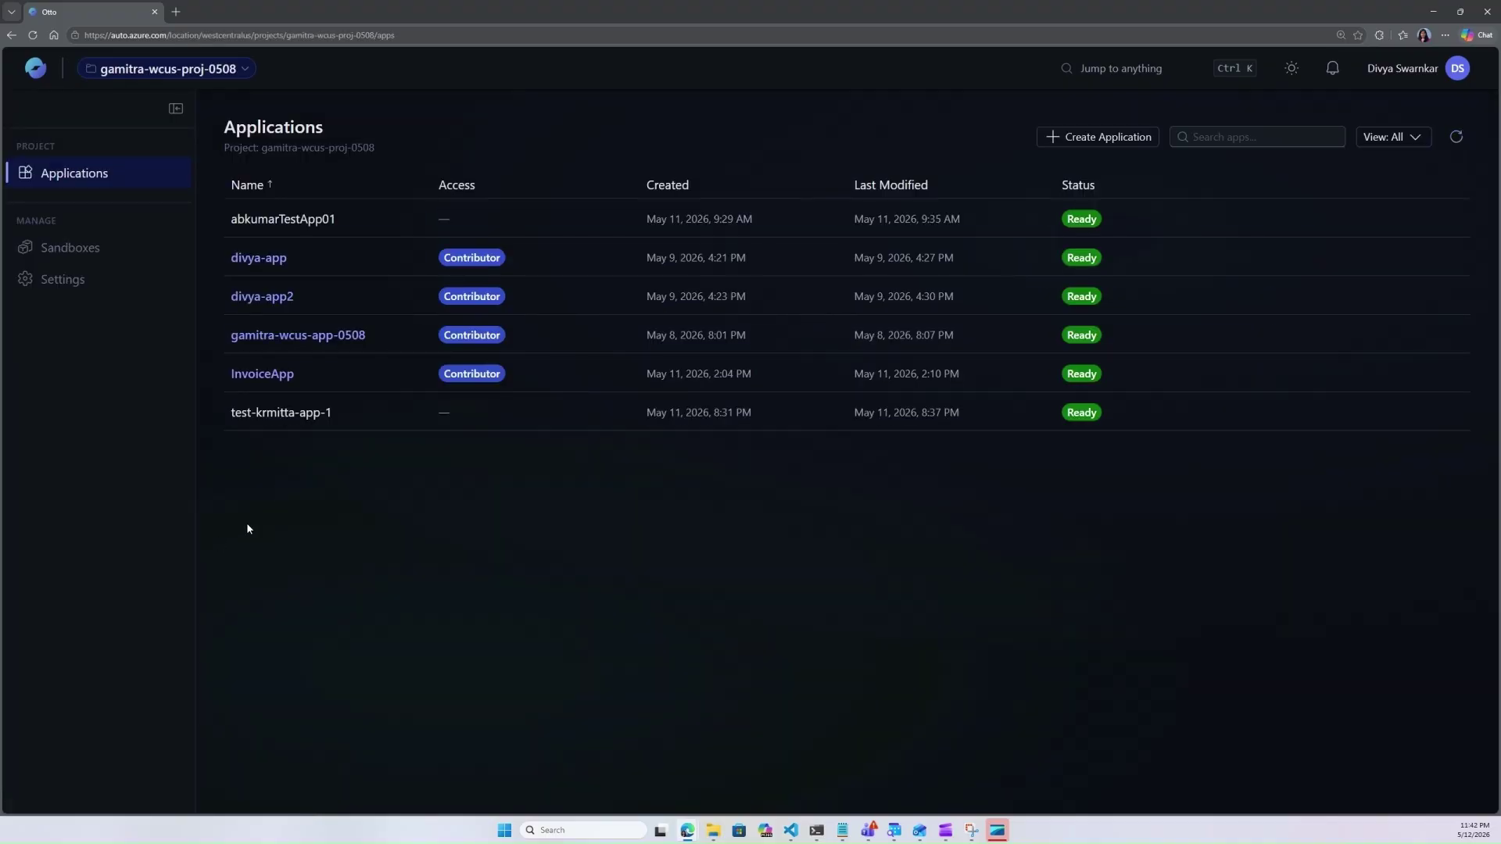
- In the project's user permissions, start a role assignment for an existing user and display the available roles
{"action": "left_click", "coordinate": [72, 286]}
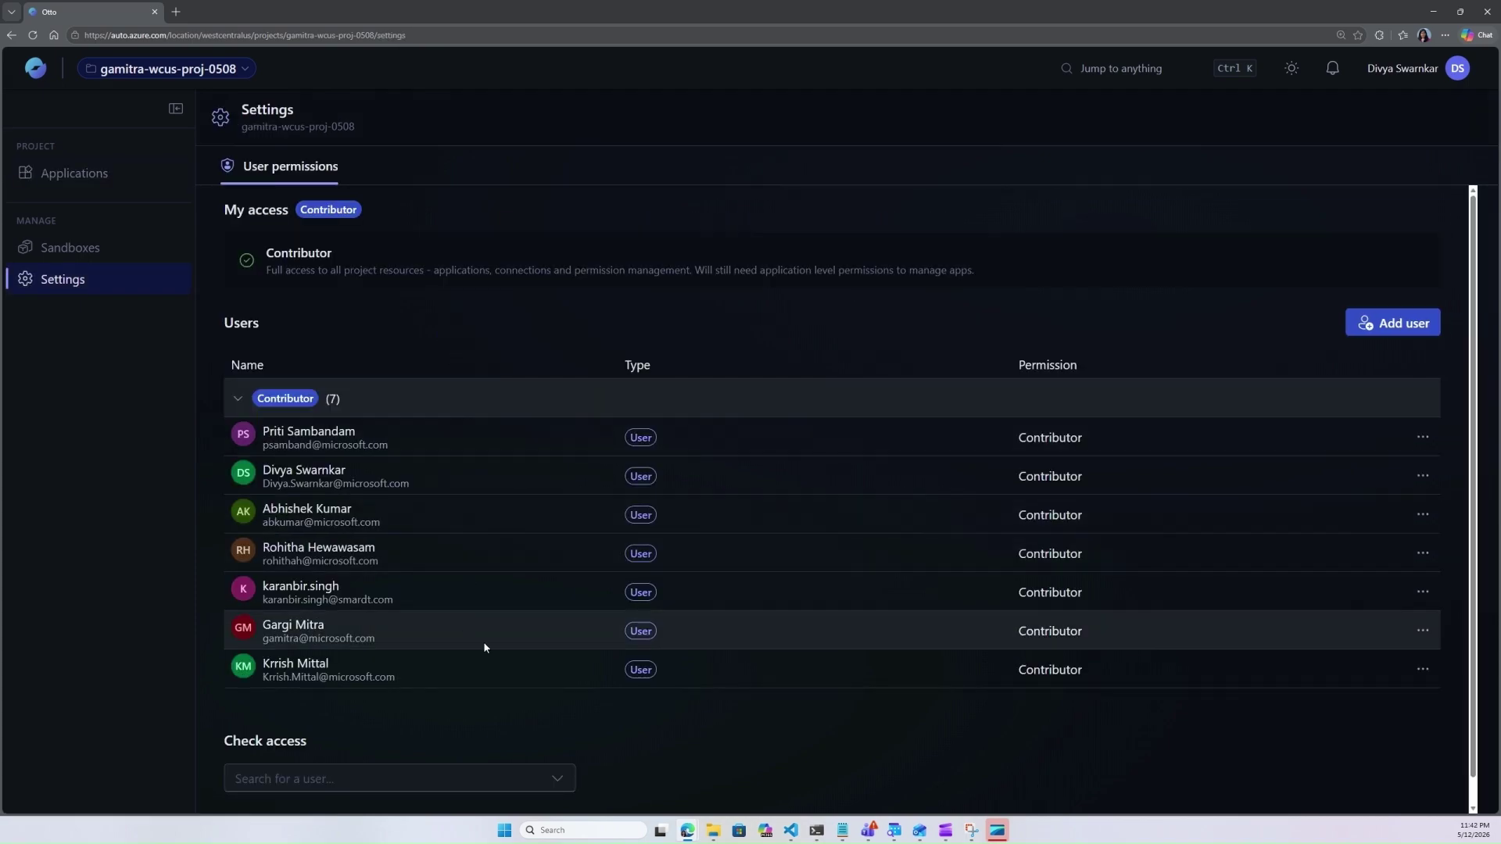
{"action": "left_click", "coordinate": [1401, 325]}
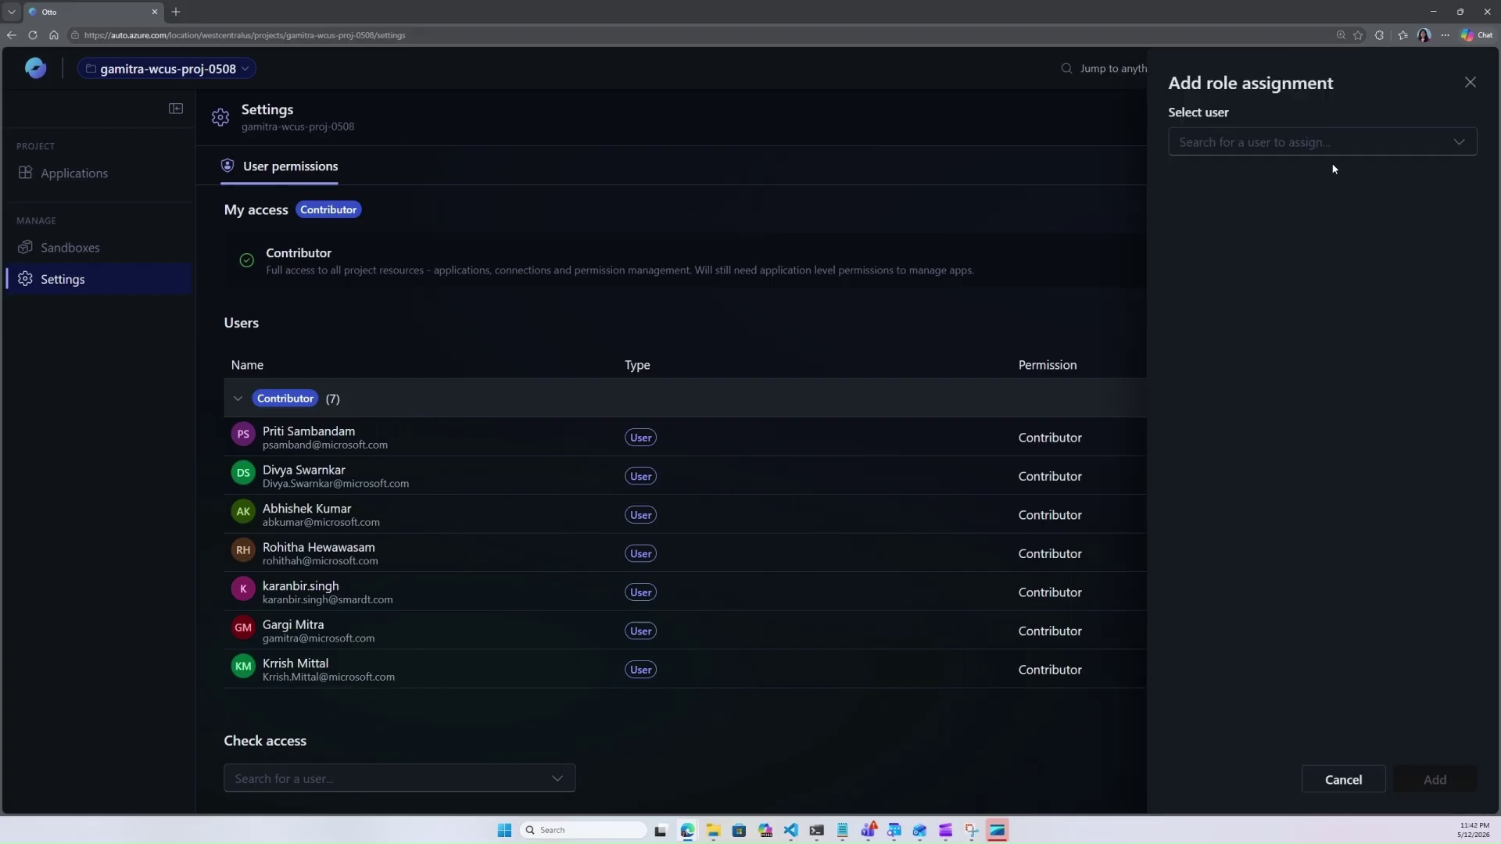
{"action": "left_click", "coordinate": [1327, 142]}
{"action": "type", "text": "rohitha"}
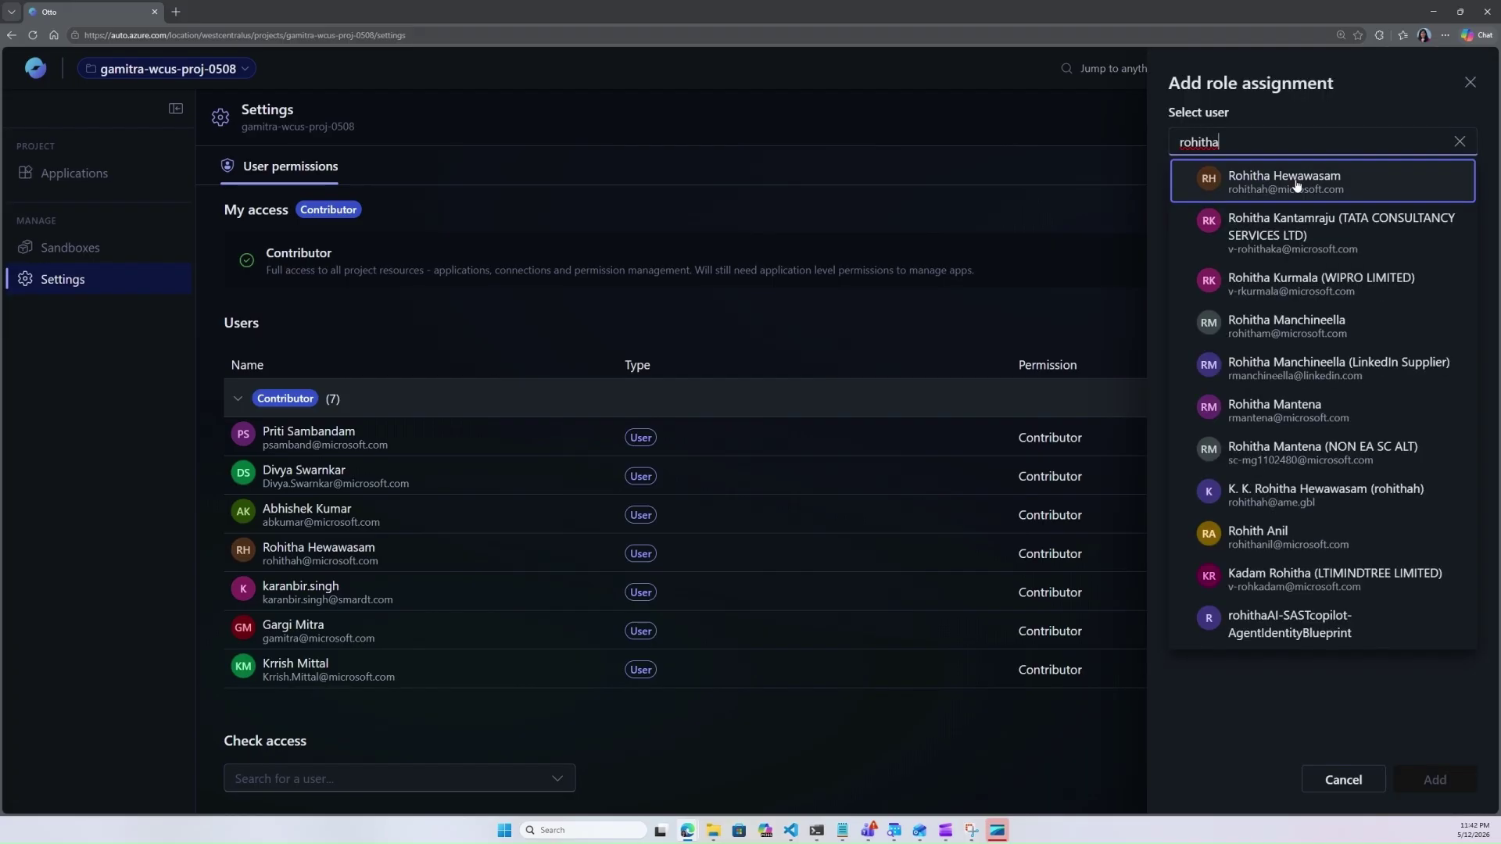
{"action": "left_click", "coordinate": [1298, 178]}
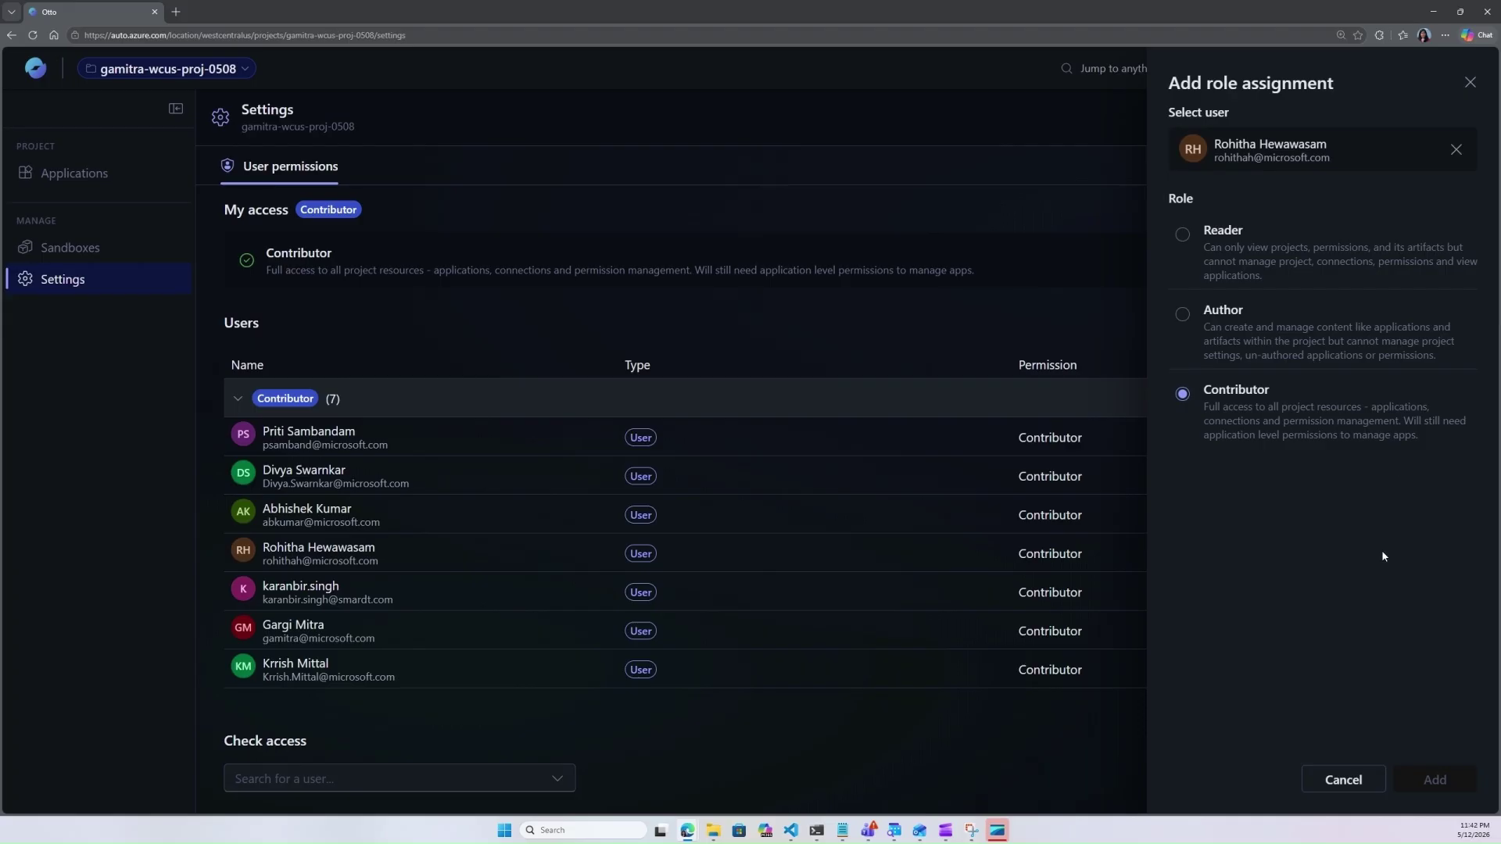
- Review the project's sandboxes and the authentication types offered for a new sandbox's repository, leaving without creating one
{"action": "left_click", "coordinate": [65, 250]}
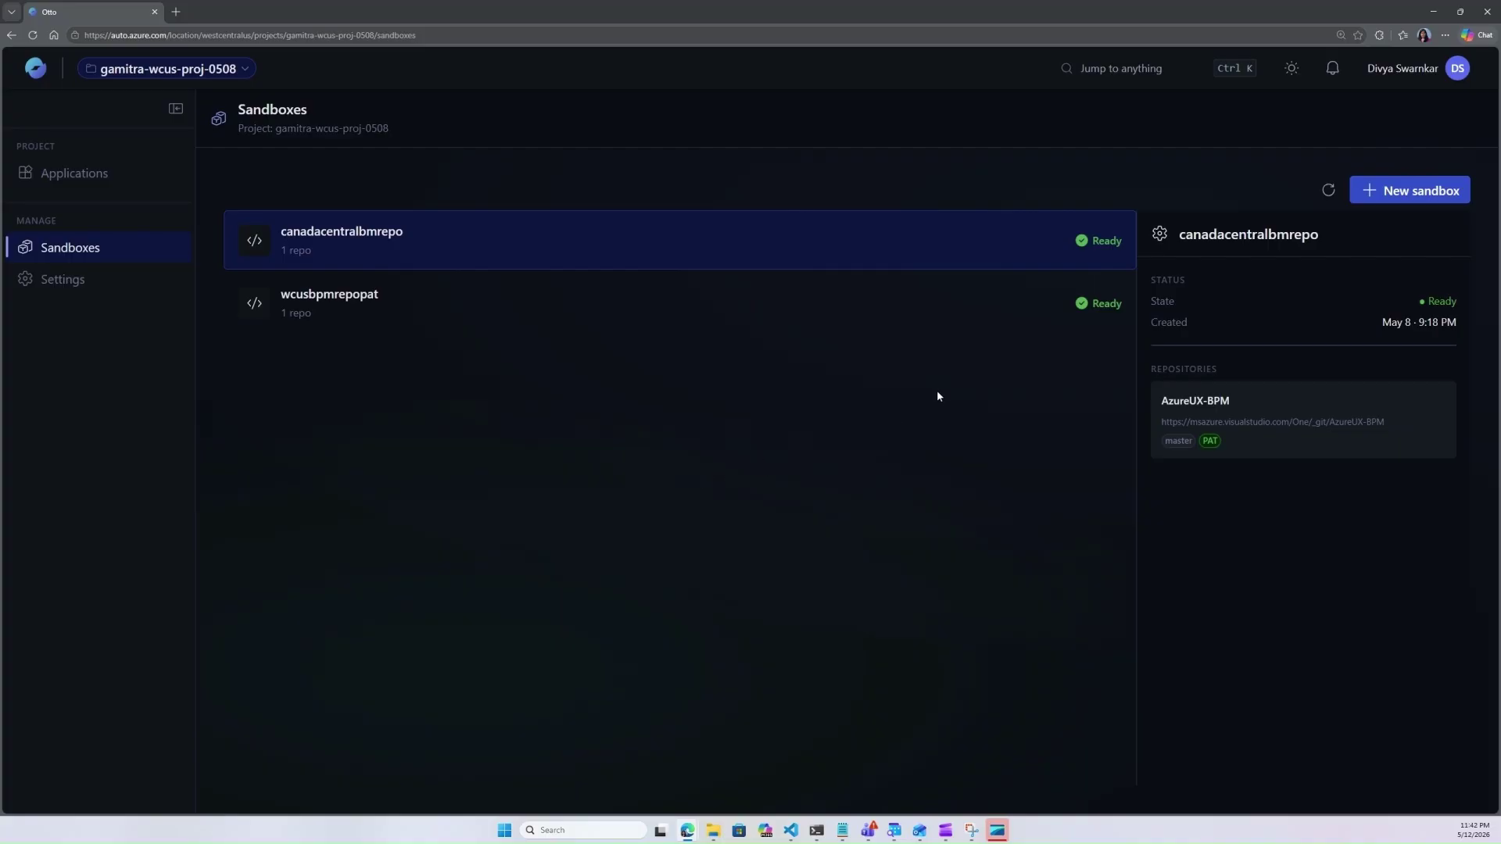
{"action": "left_click", "coordinate": [1394, 197]}
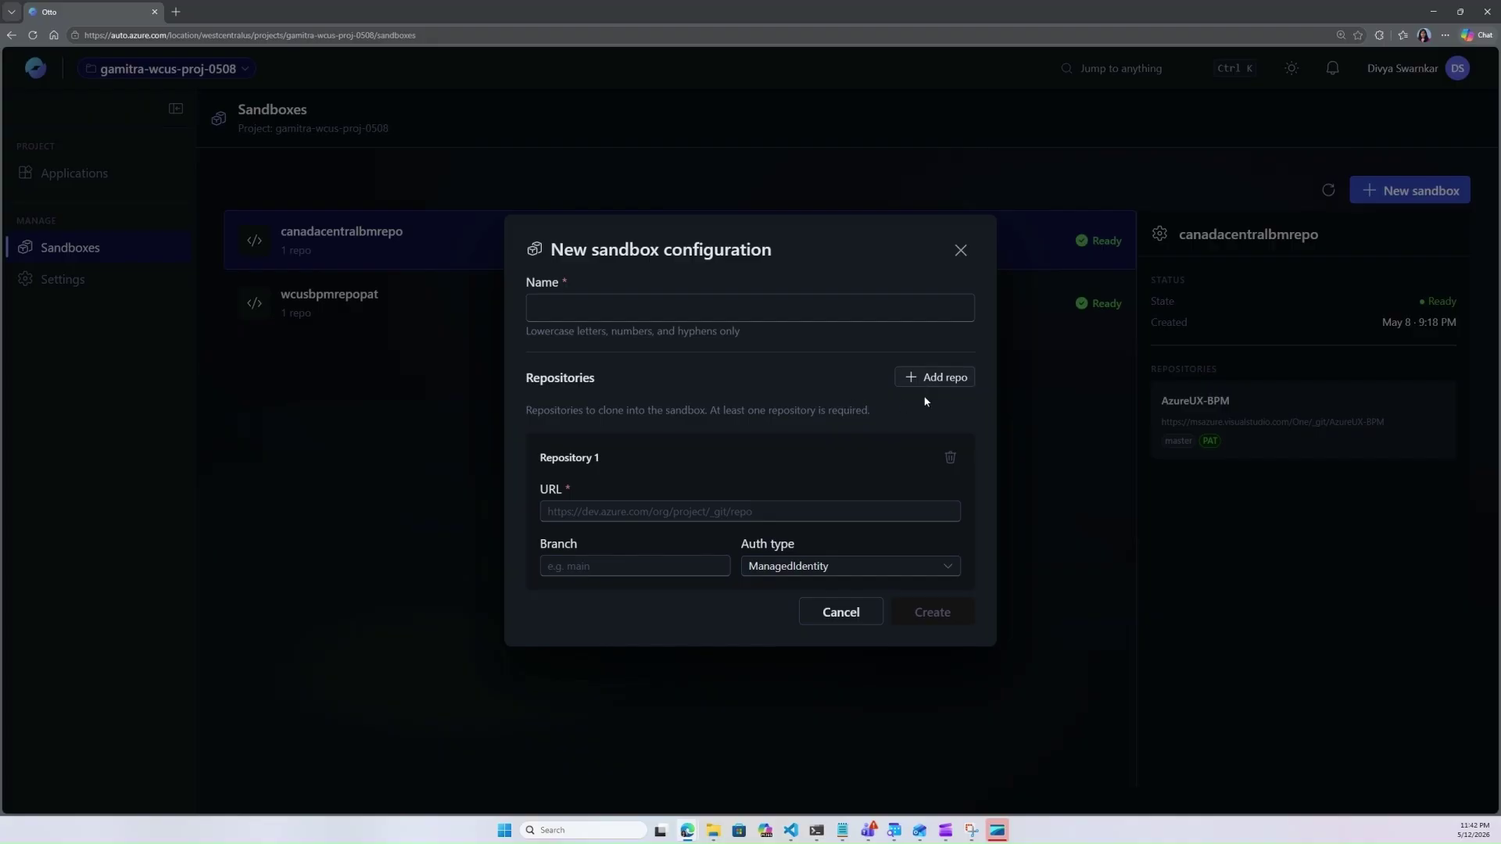
{"action": "left_click", "coordinate": [872, 574]}
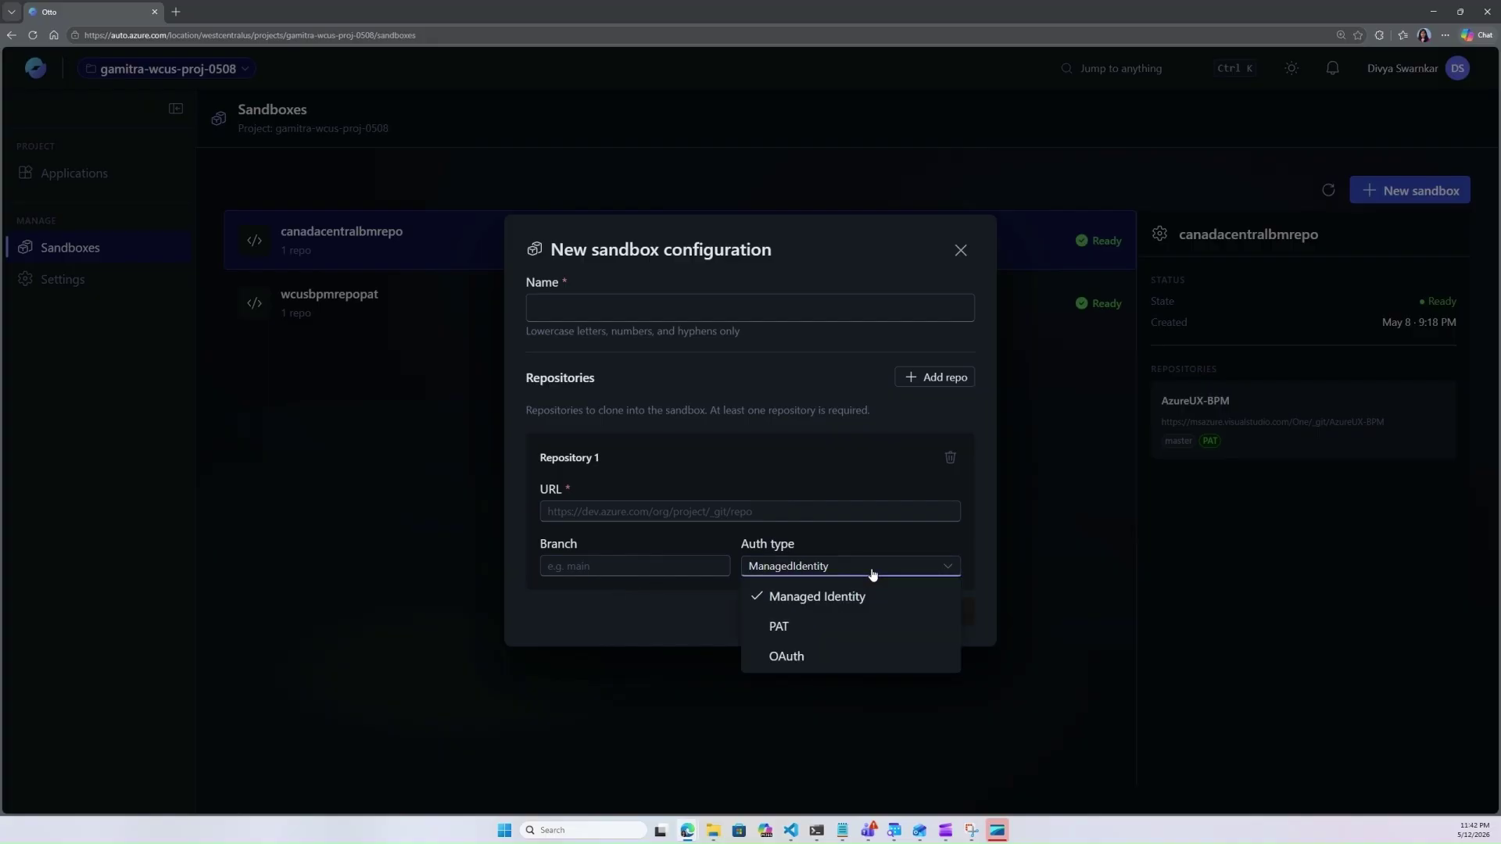
{"action": "left_click", "coordinate": [904, 413]}
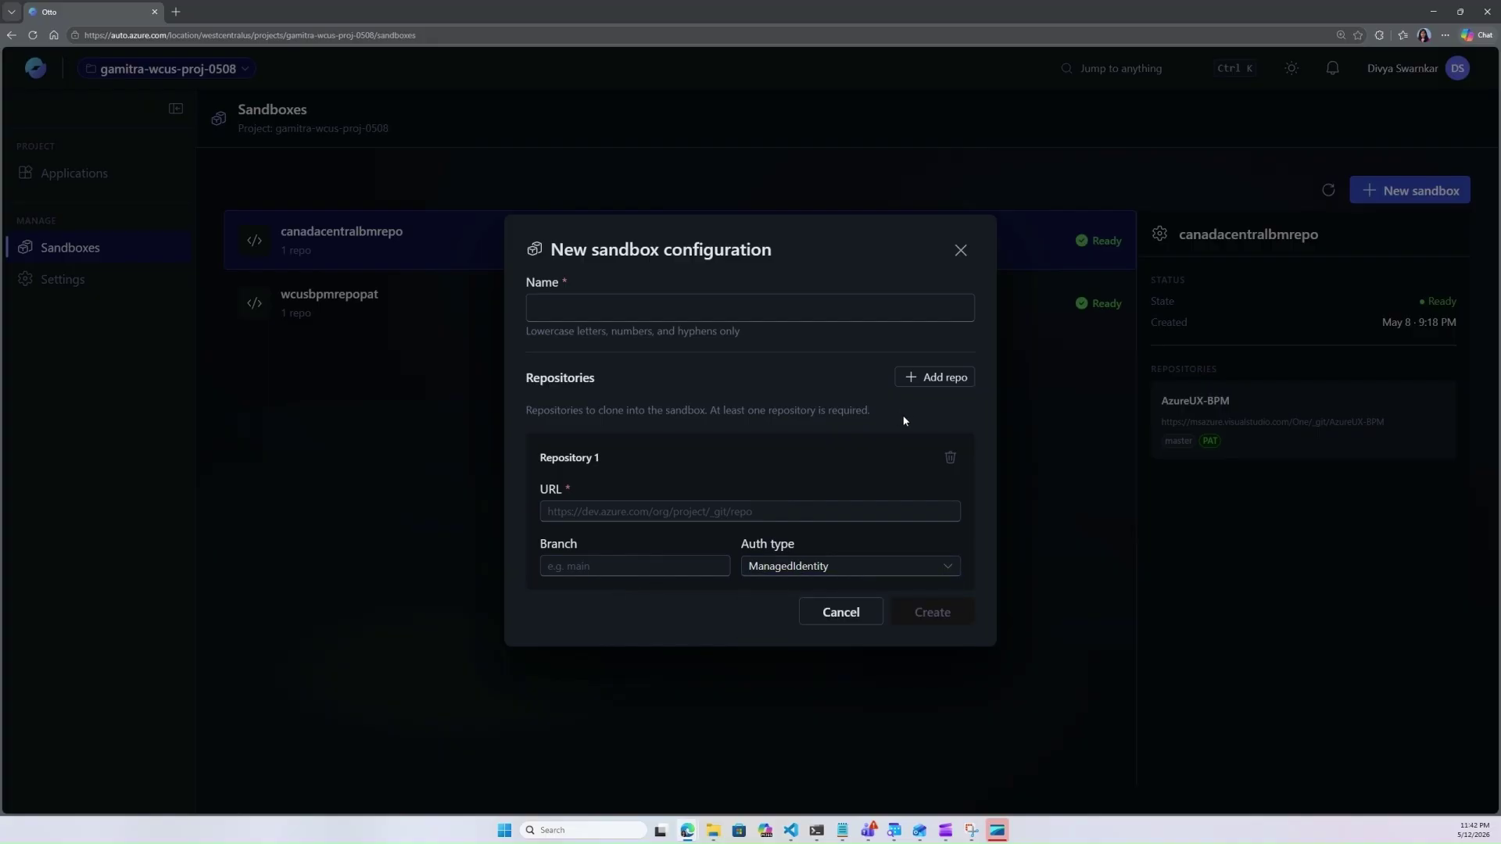
{"action": "left_click", "coordinate": [842, 612]}
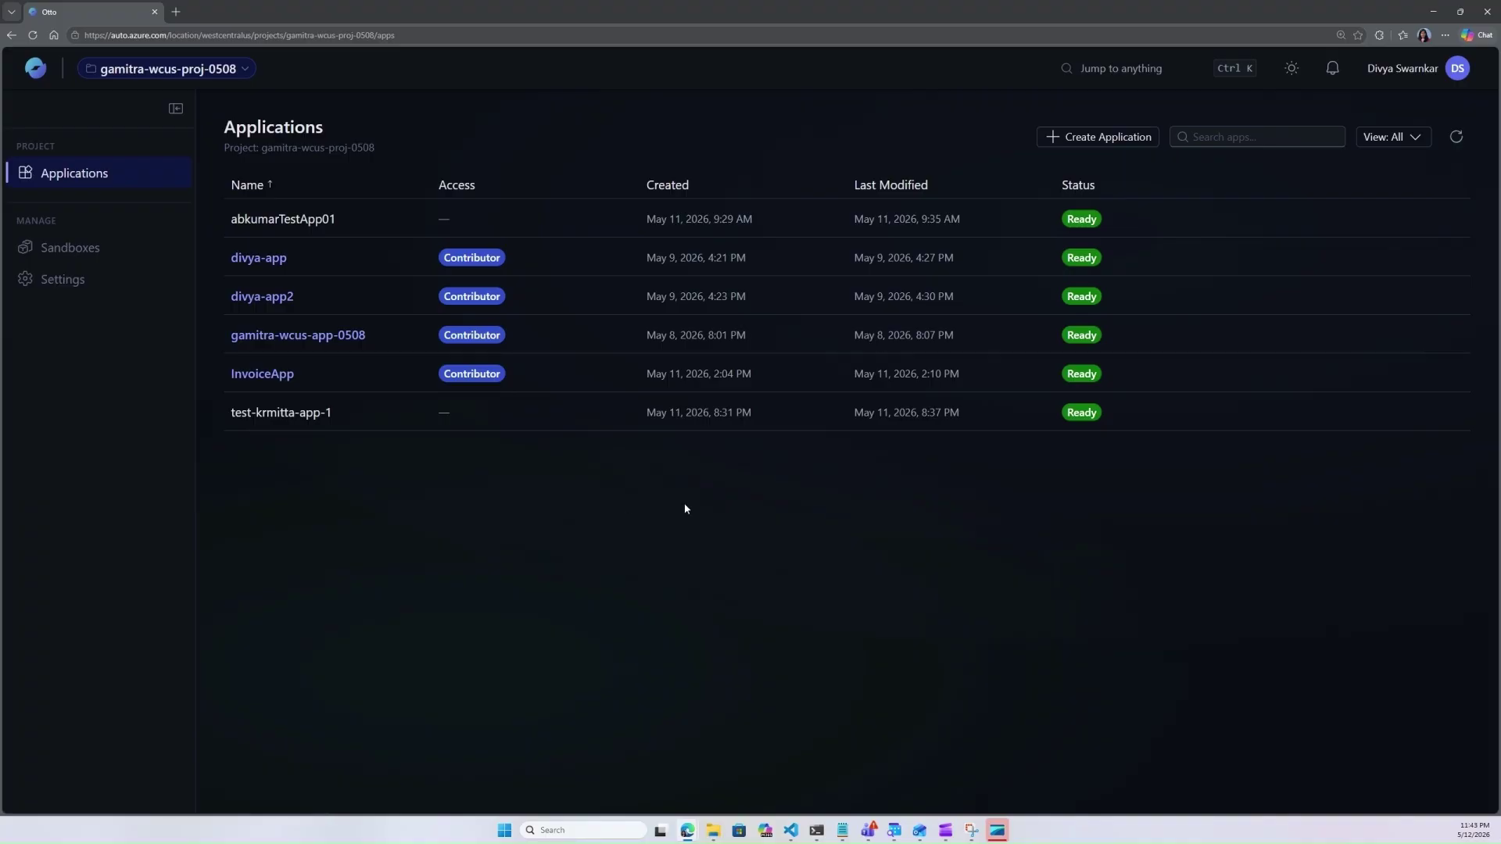
- Open InvoiceApp and review its connections, parameters, and analytics
{"action": "left_click", "coordinate": [262, 375]}
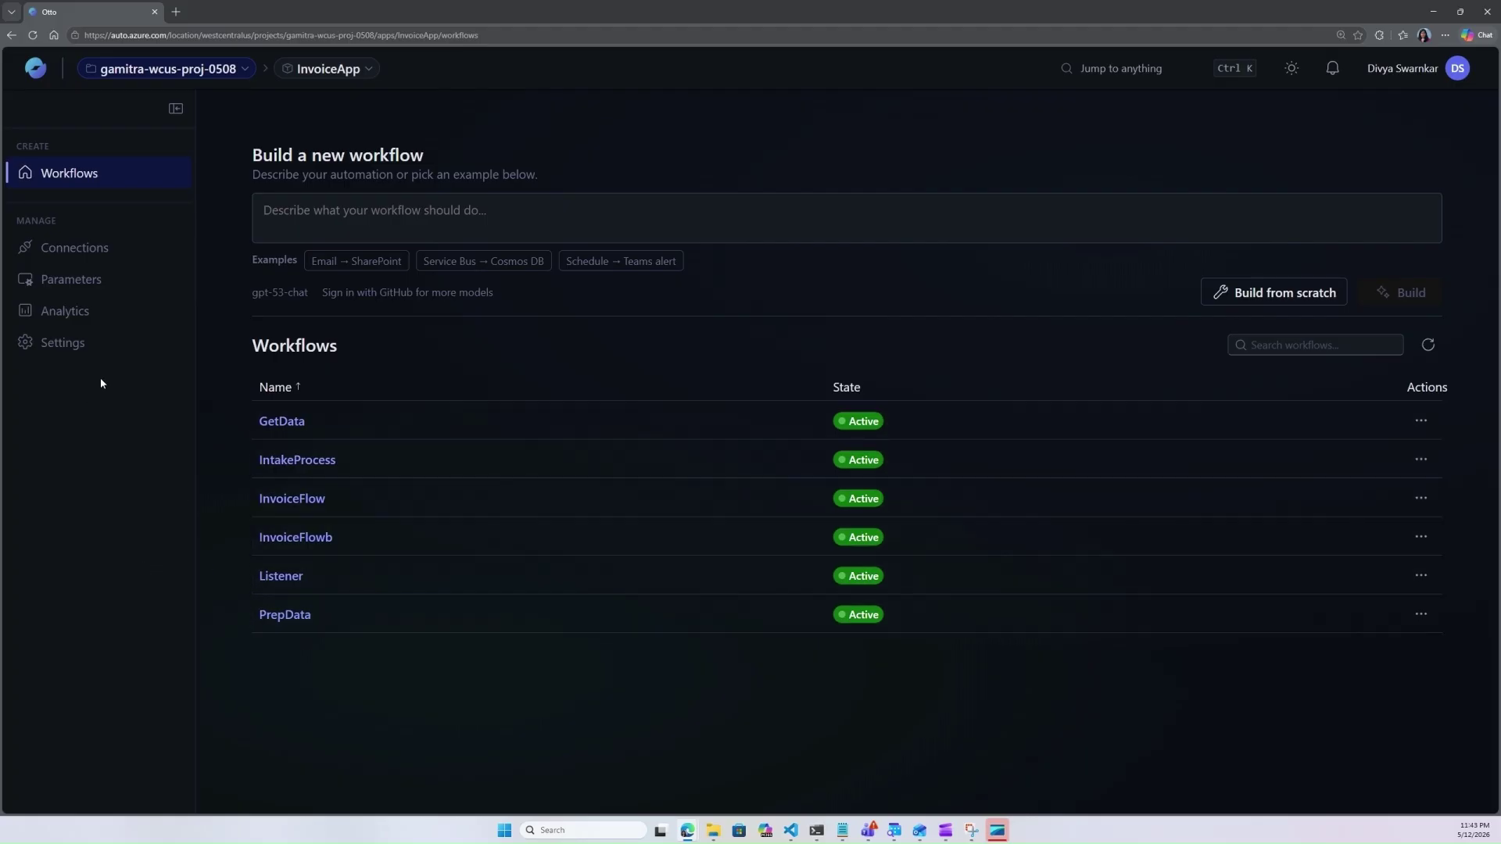
{"action": "left_click", "coordinate": [79, 249]}
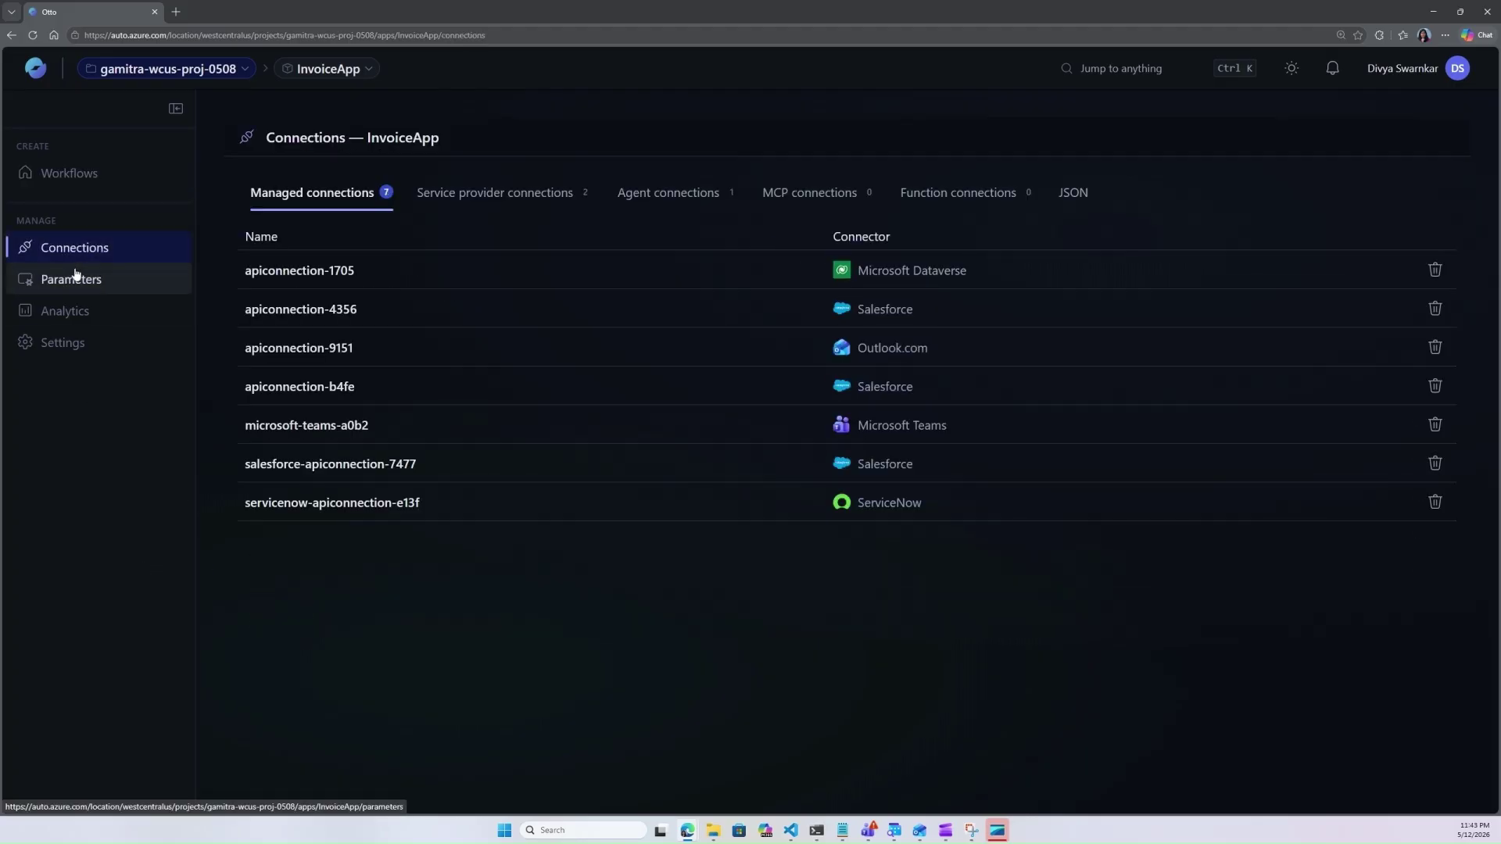
{"action": "left_click", "coordinate": [69, 286]}
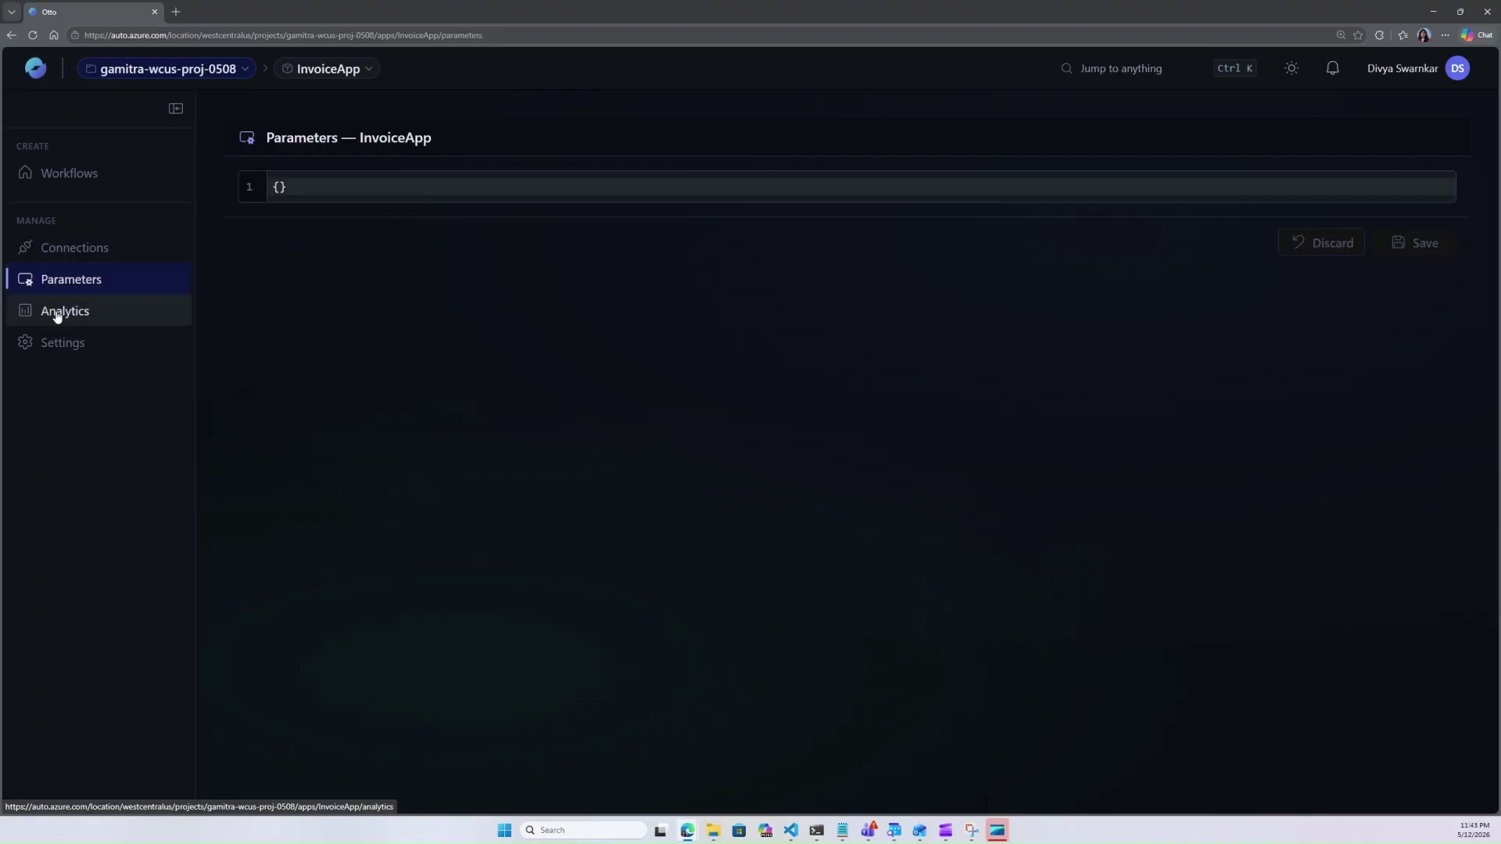
{"action": "left_click", "coordinate": [57, 314]}
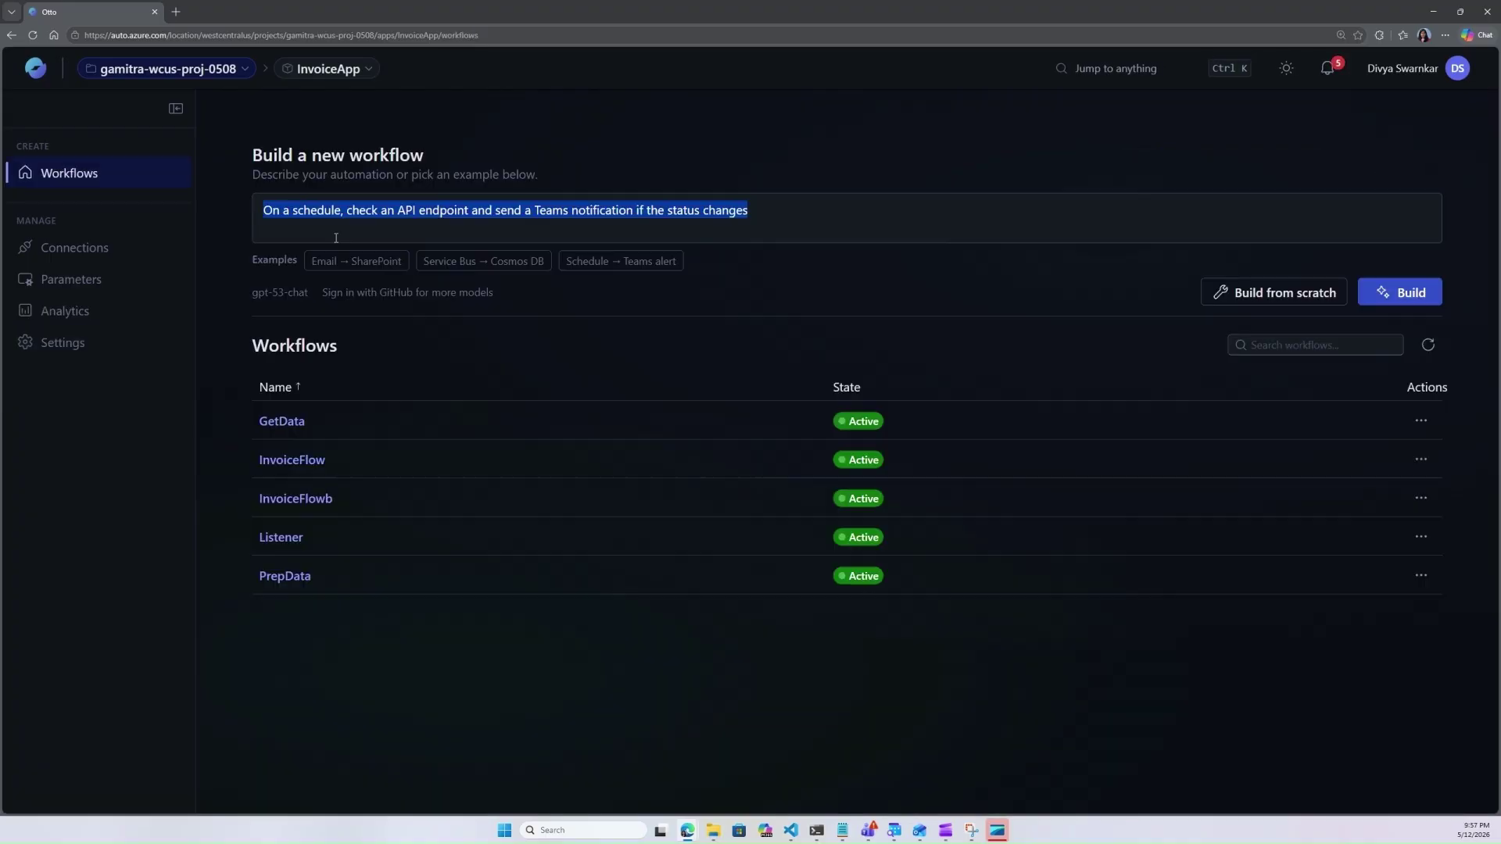
- Generate a workflow named IntakeProcess that uses AI to classify new SharePoint 'Incoming' files as legal, finance, or HR and moves them to matching folders
{"action": "key", "text": "BackSpace"}
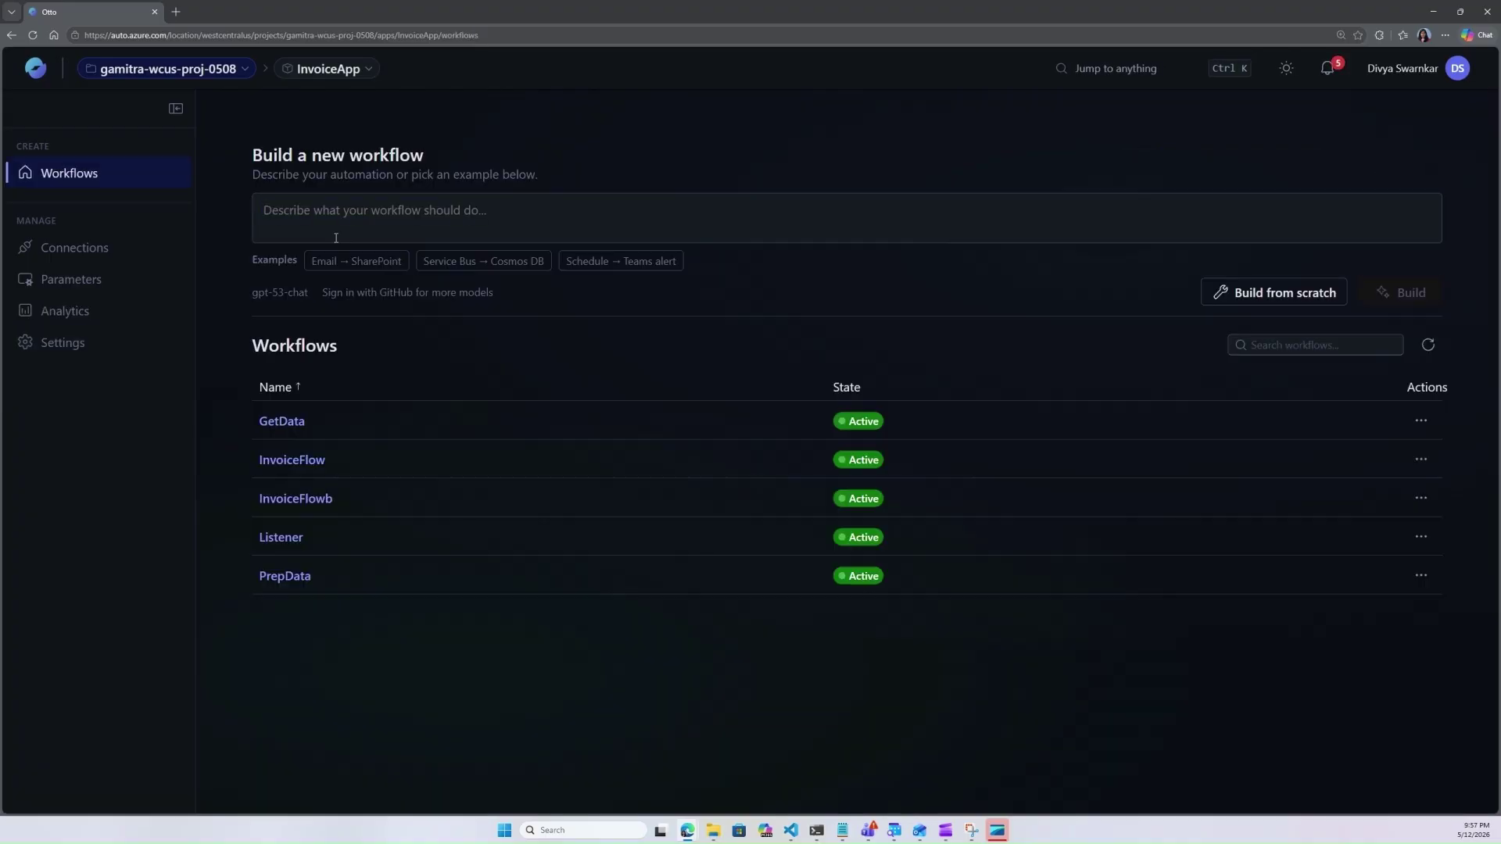
{"action": "type", "text": "When a new file is uploaded to my SharePoint 'Incoming' folder, use AI to read the document, classify it as legal, finance, or HR, and move it to the matching folder."}
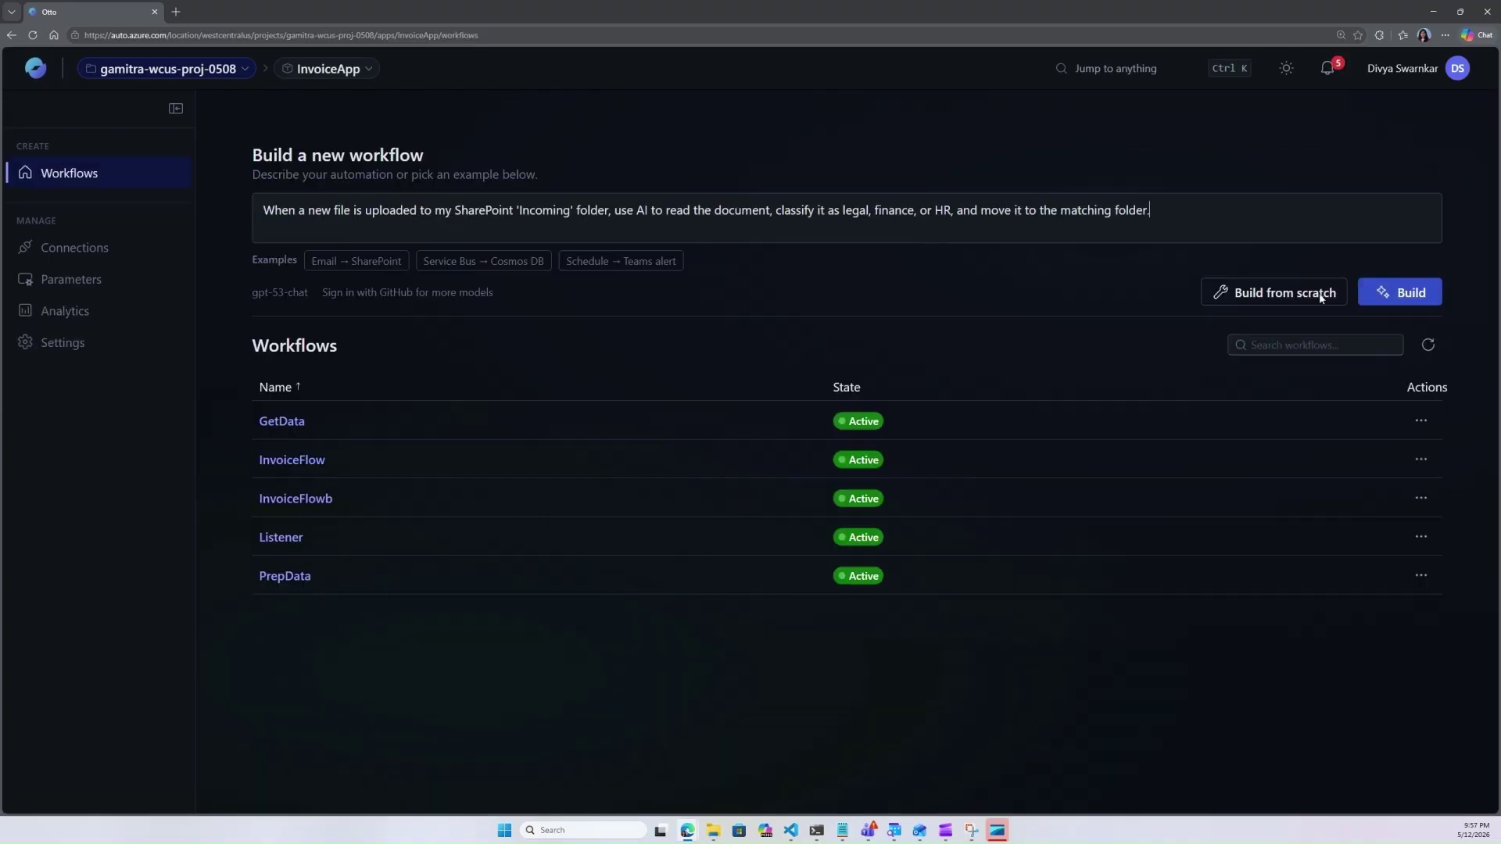
{"action": "left_click", "coordinate": [1414, 300]}
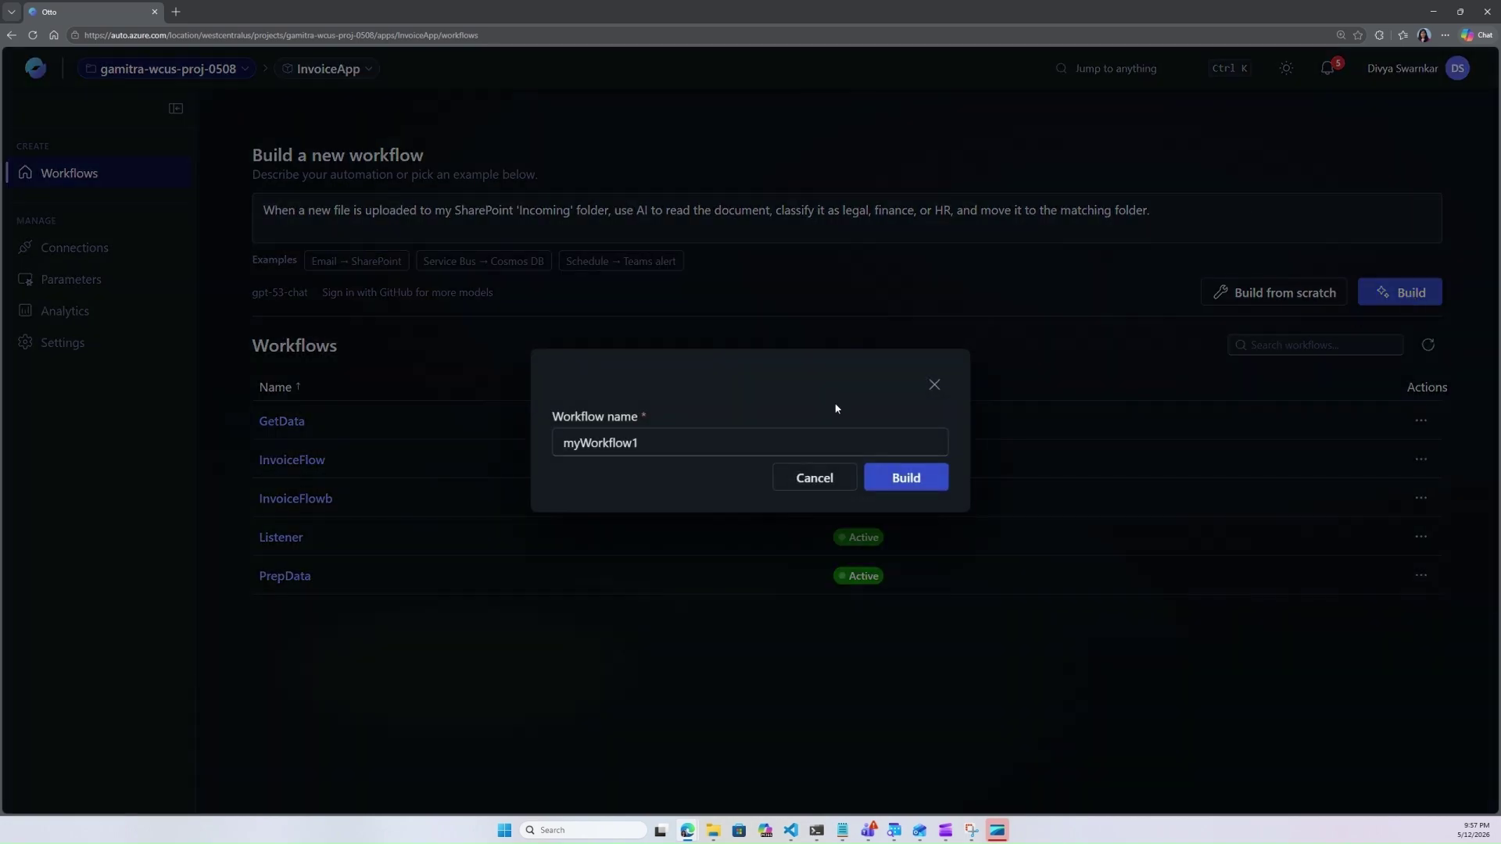
{"action": "left_click_drag", "start_coordinate": [667, 442], "coordinate": [567, 443]}
{"action": "type", "text": "IntakeProcess"}
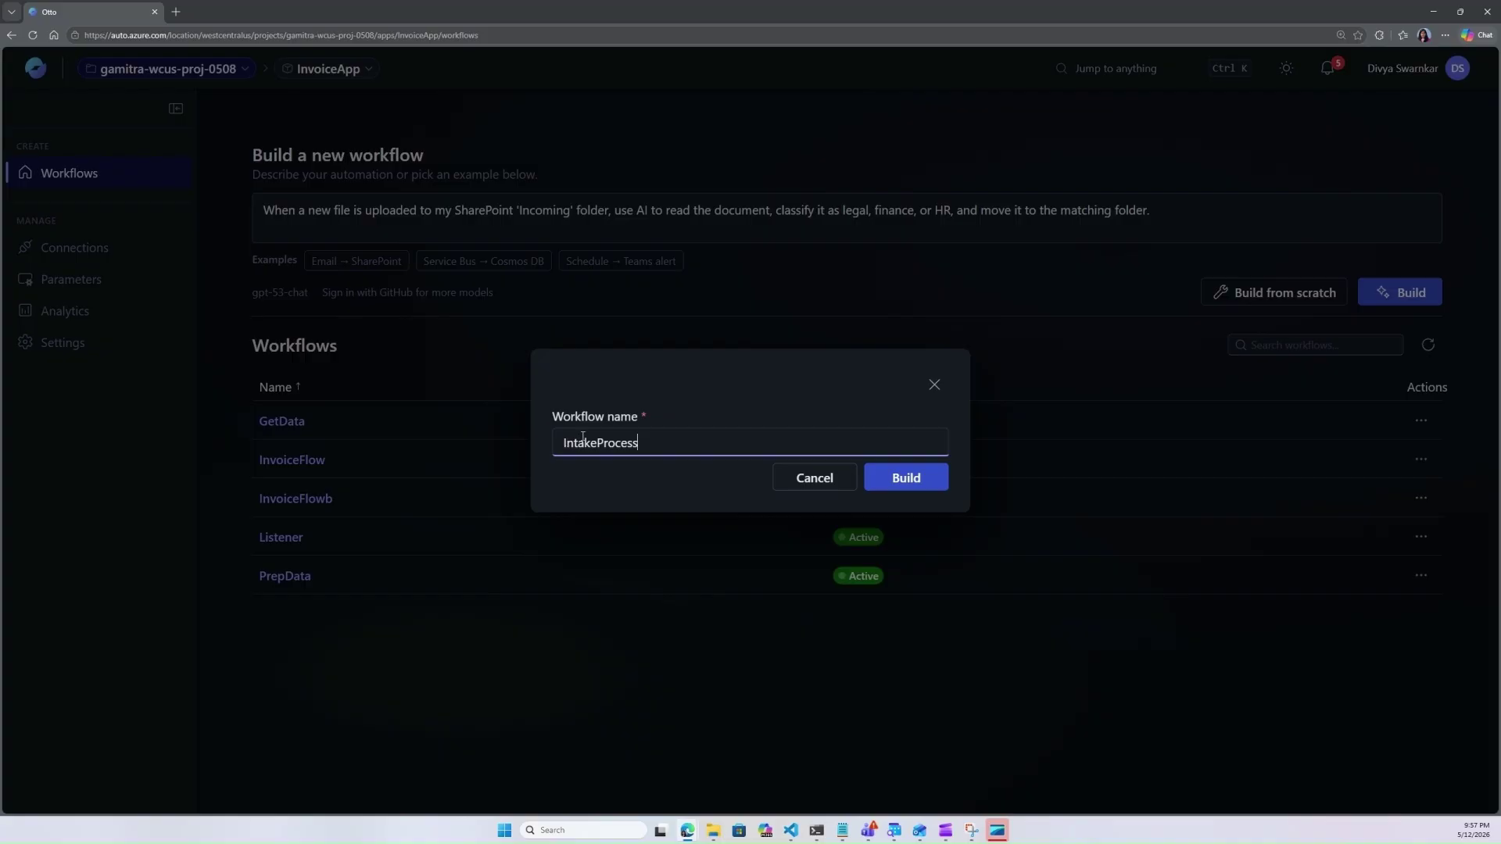
{"action": "left_click", "coordinate": [917, 480]}
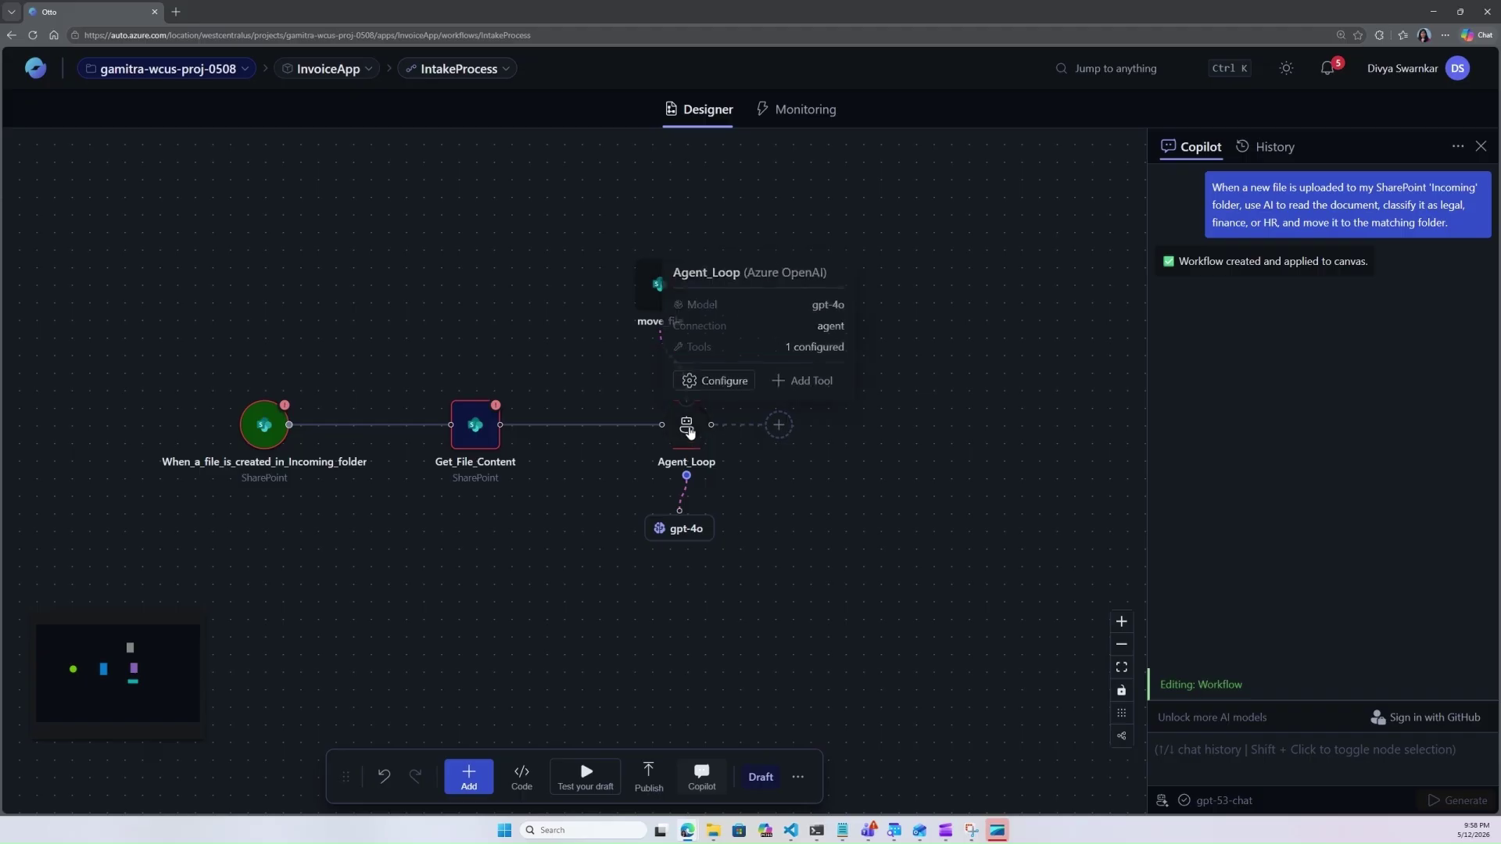
- Set the Agent_Loop action's AI model connection to azureopenai-7033-con and check its parameters
{"action": "left_click", "coordinate": [714, 427]}
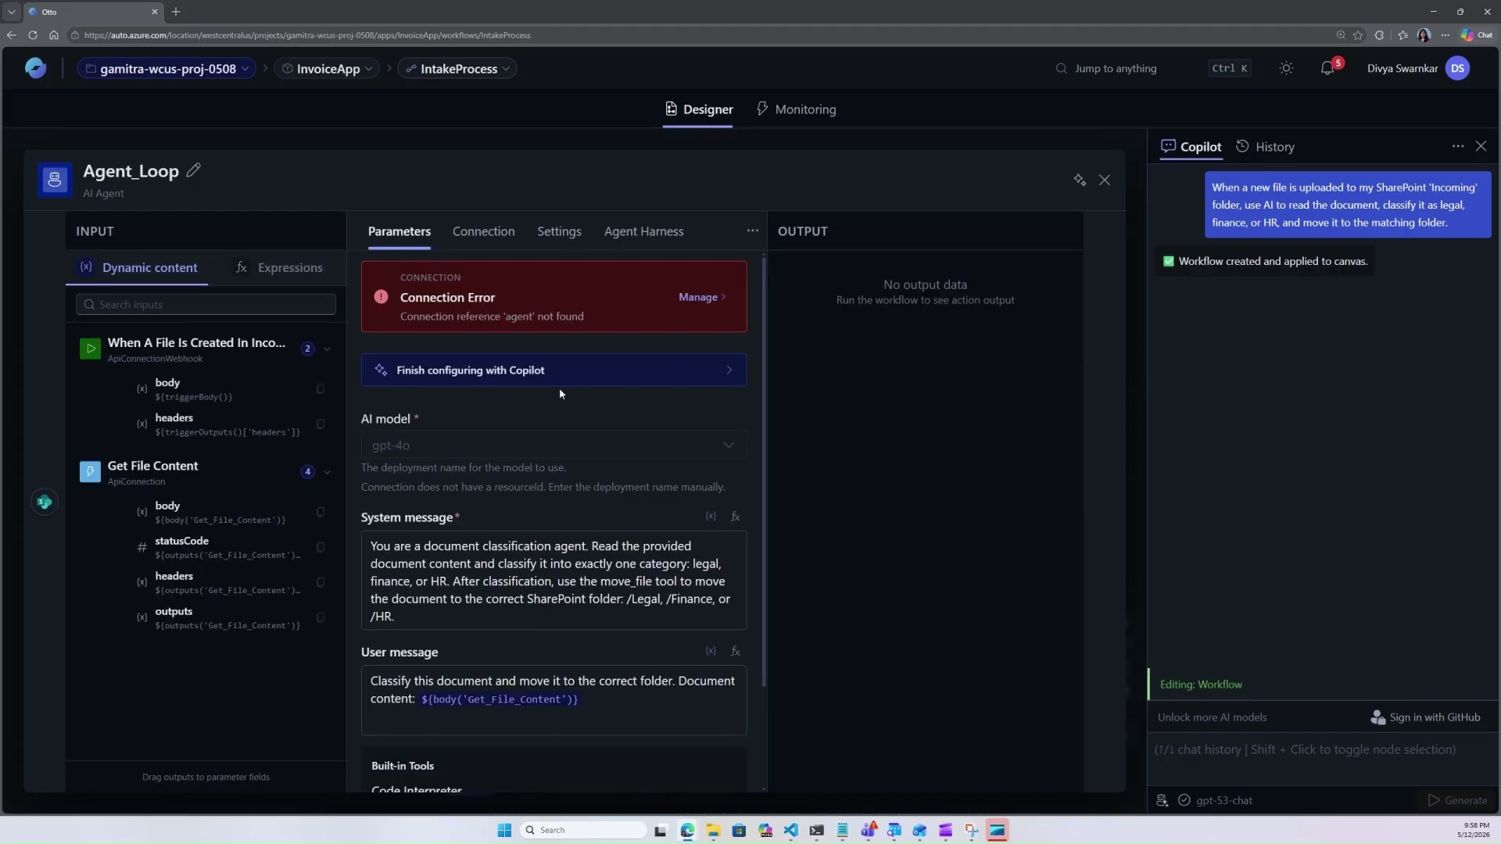
{"action": "left_click", "coordinate": [483, 231]}
{"action": "left_click", "coordinate": [483, 411]}
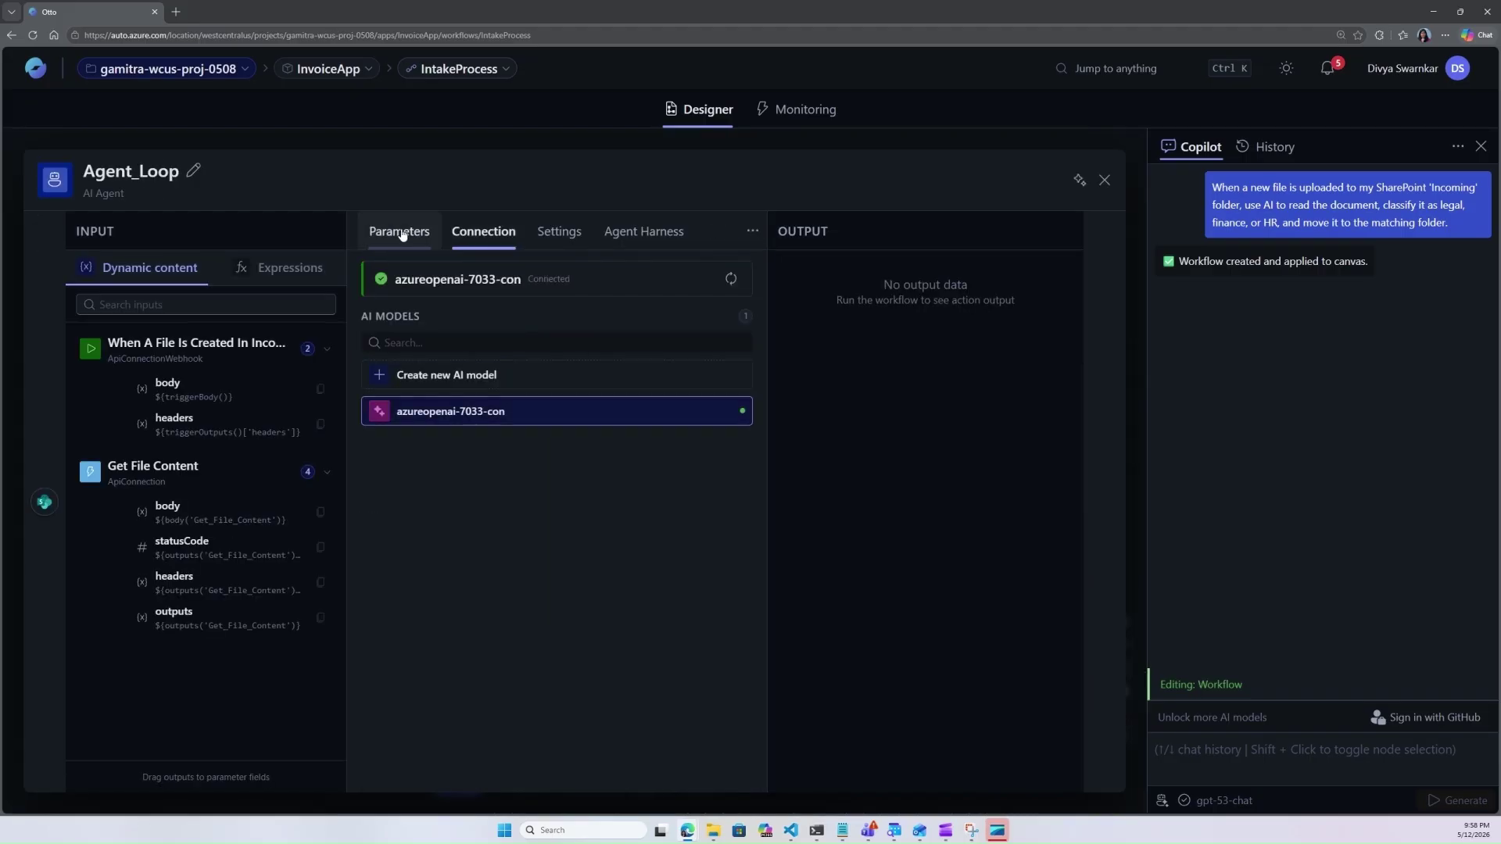
{"action": "left_click", "coordinate": [407, 236]}
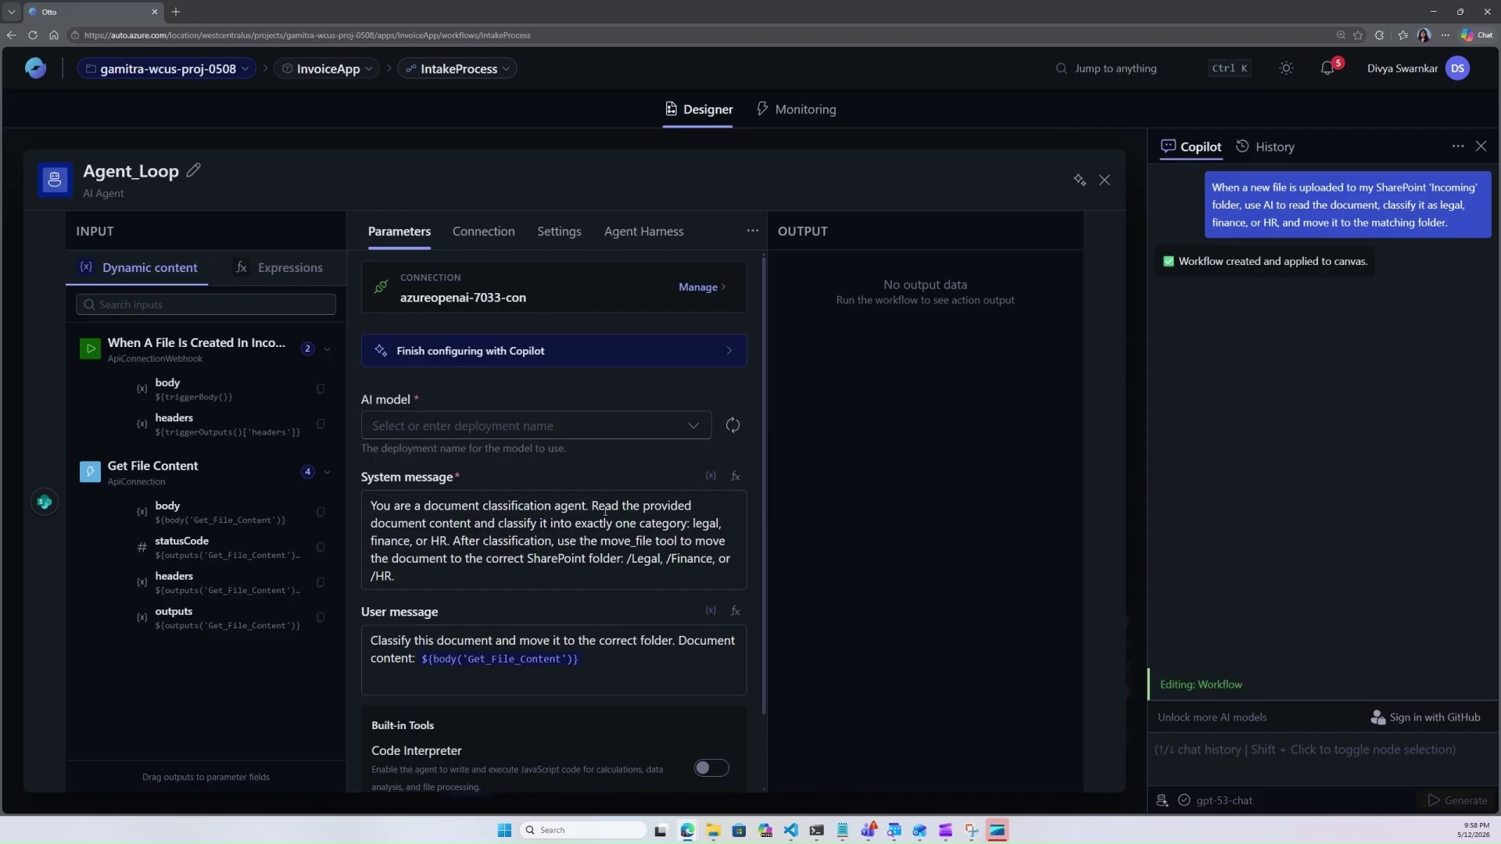
- Have Copilot add JavaScript code after getting the file content to parse the content, and inspect the added action's code
{"action": "type", "text": "arse the content"}
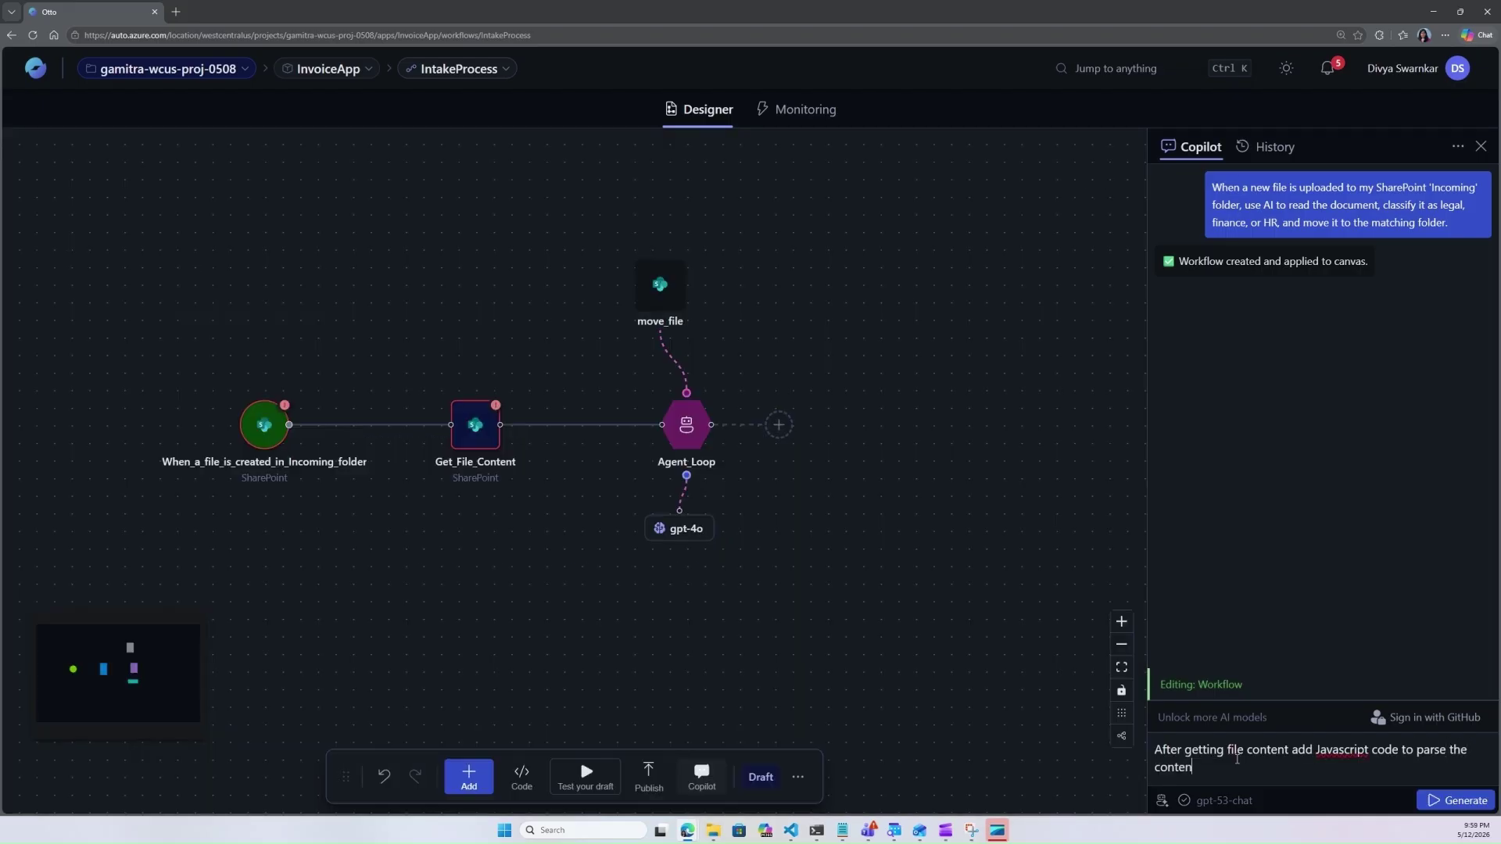
{"action": "key", "text": "Return"}
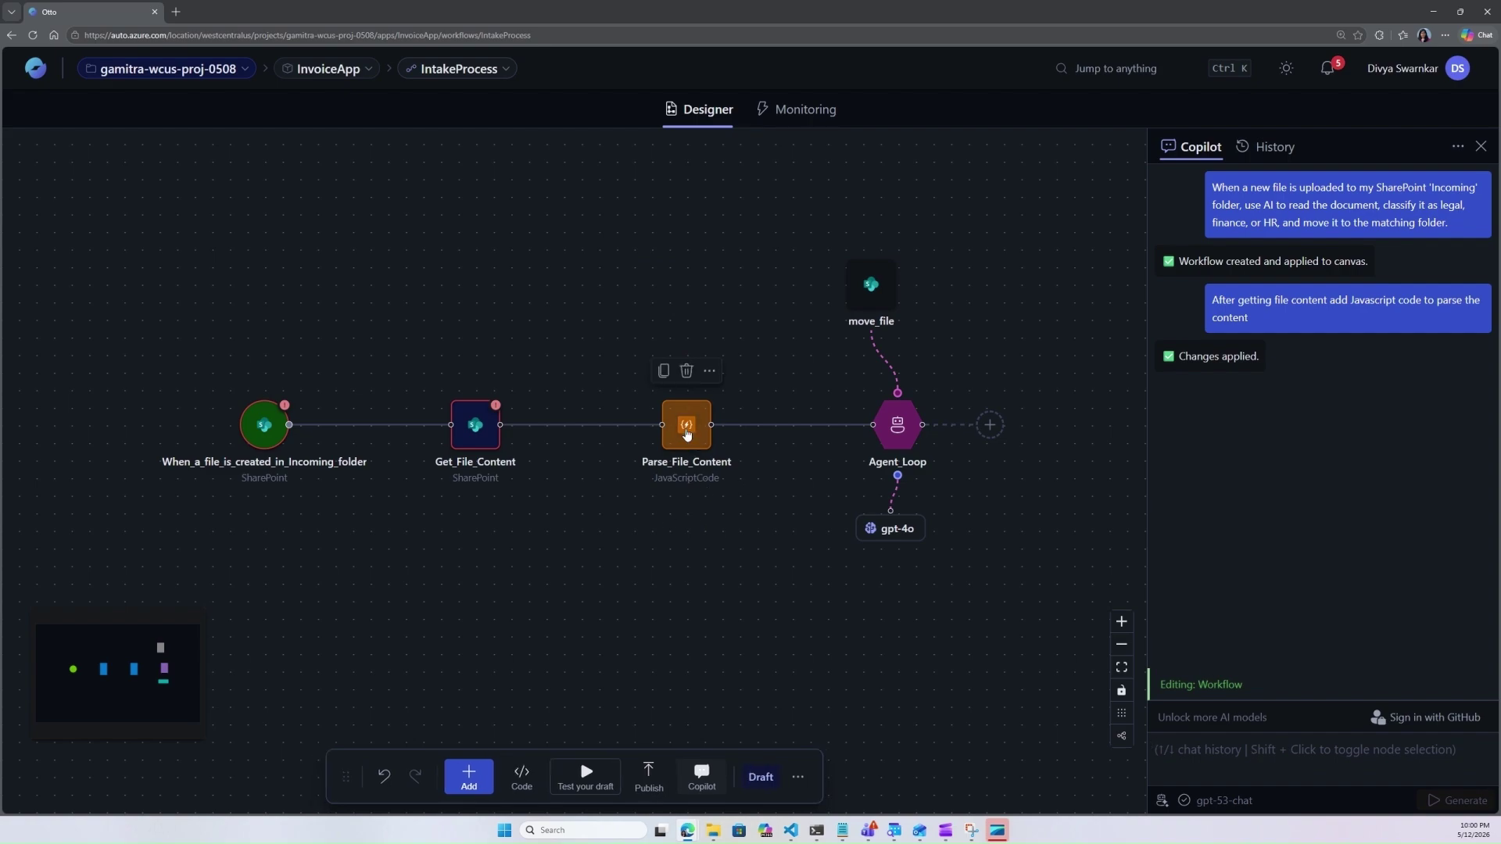
{"action": "left_click", "coordinate": [687, 435]}
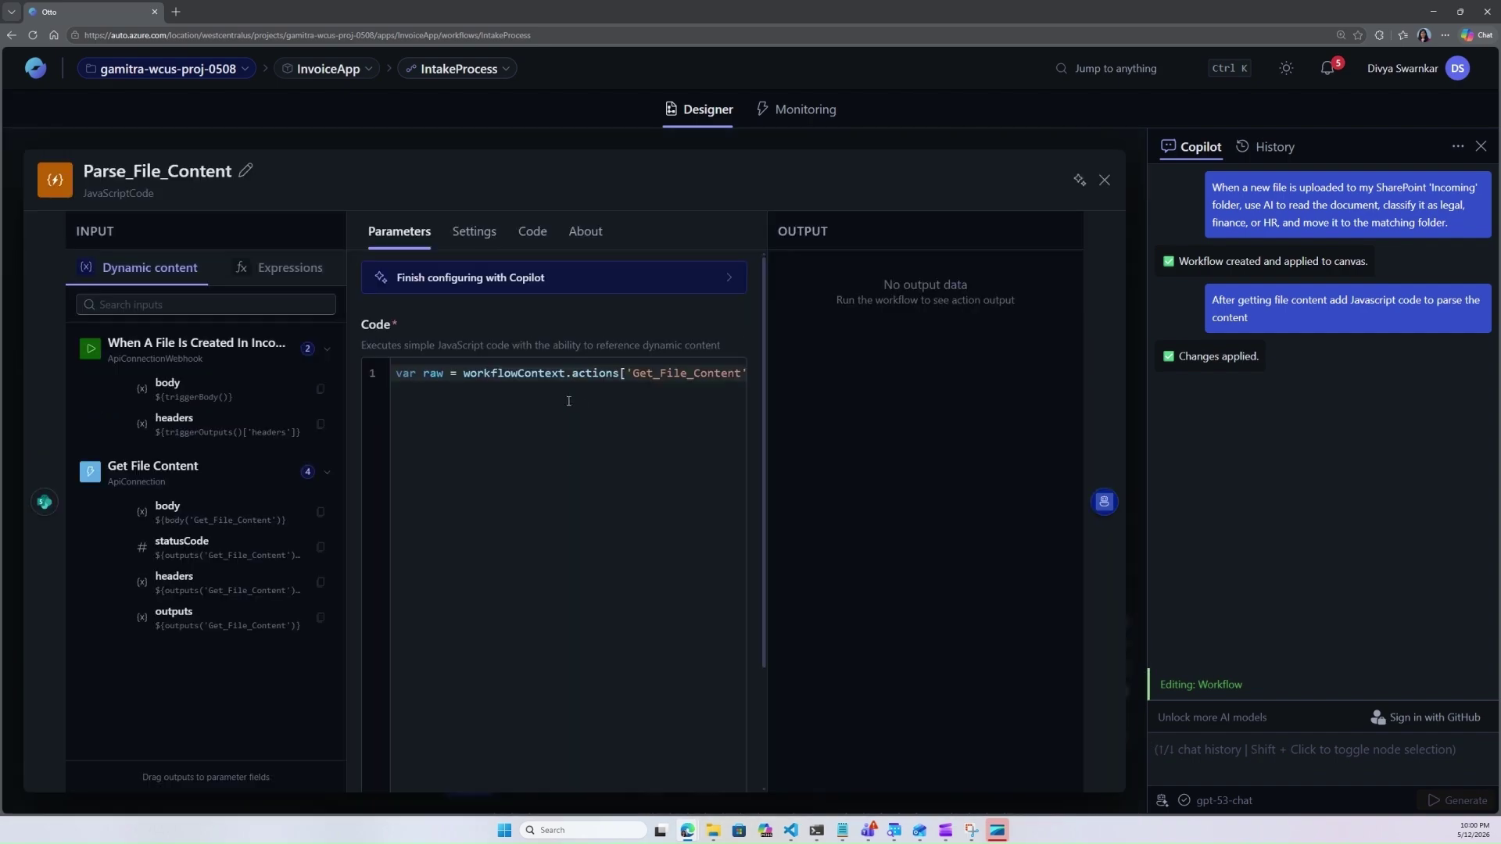
{"action": "key", "text": "Escape"}
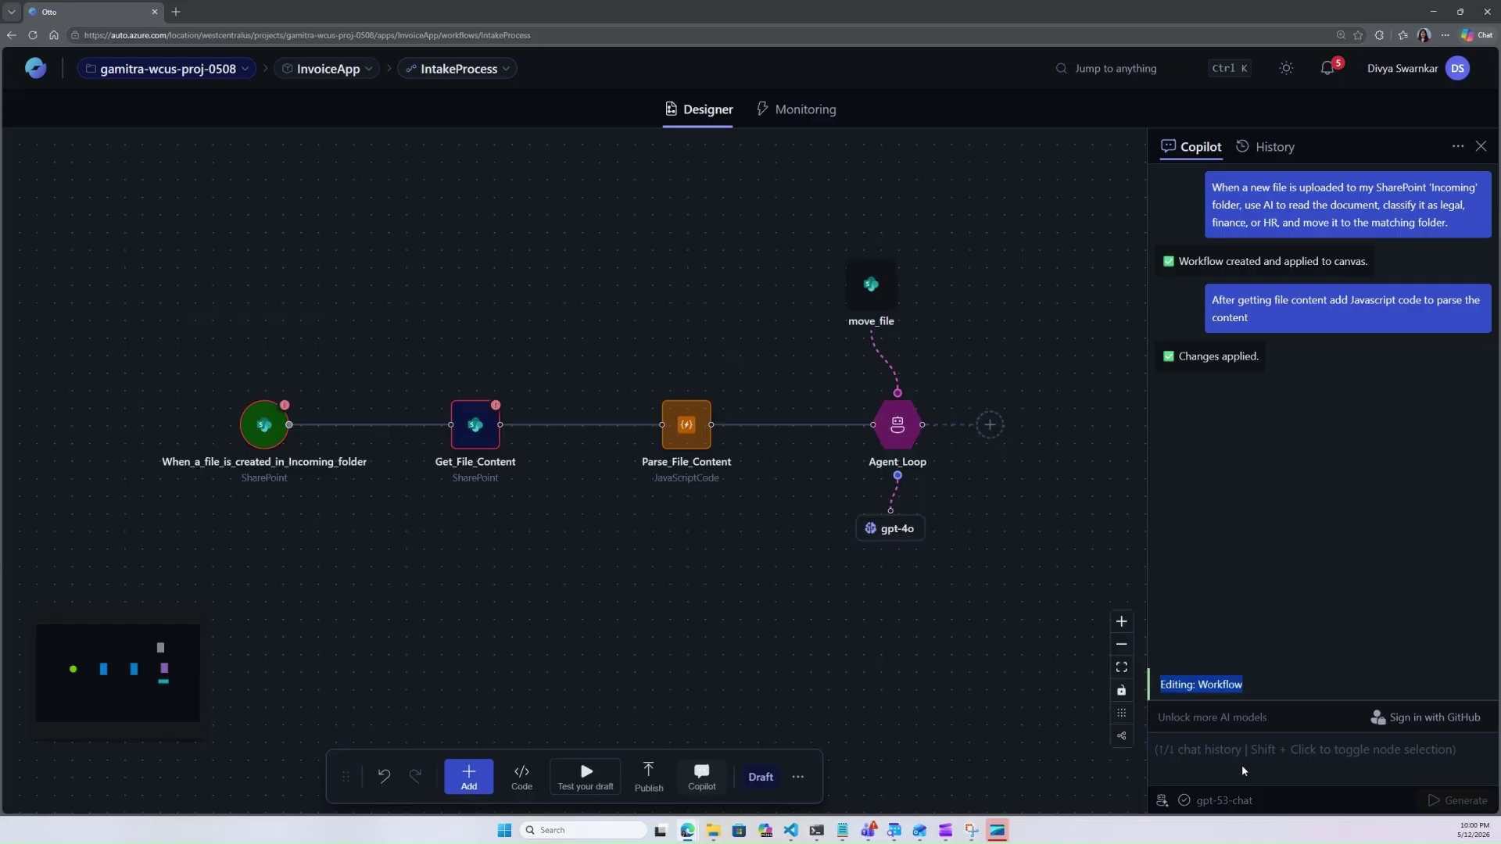
- Open the Parse_File_Content action for editing with Copilot and close it without making changes
{"action": "right_click", "coordinate": [691, 442]}
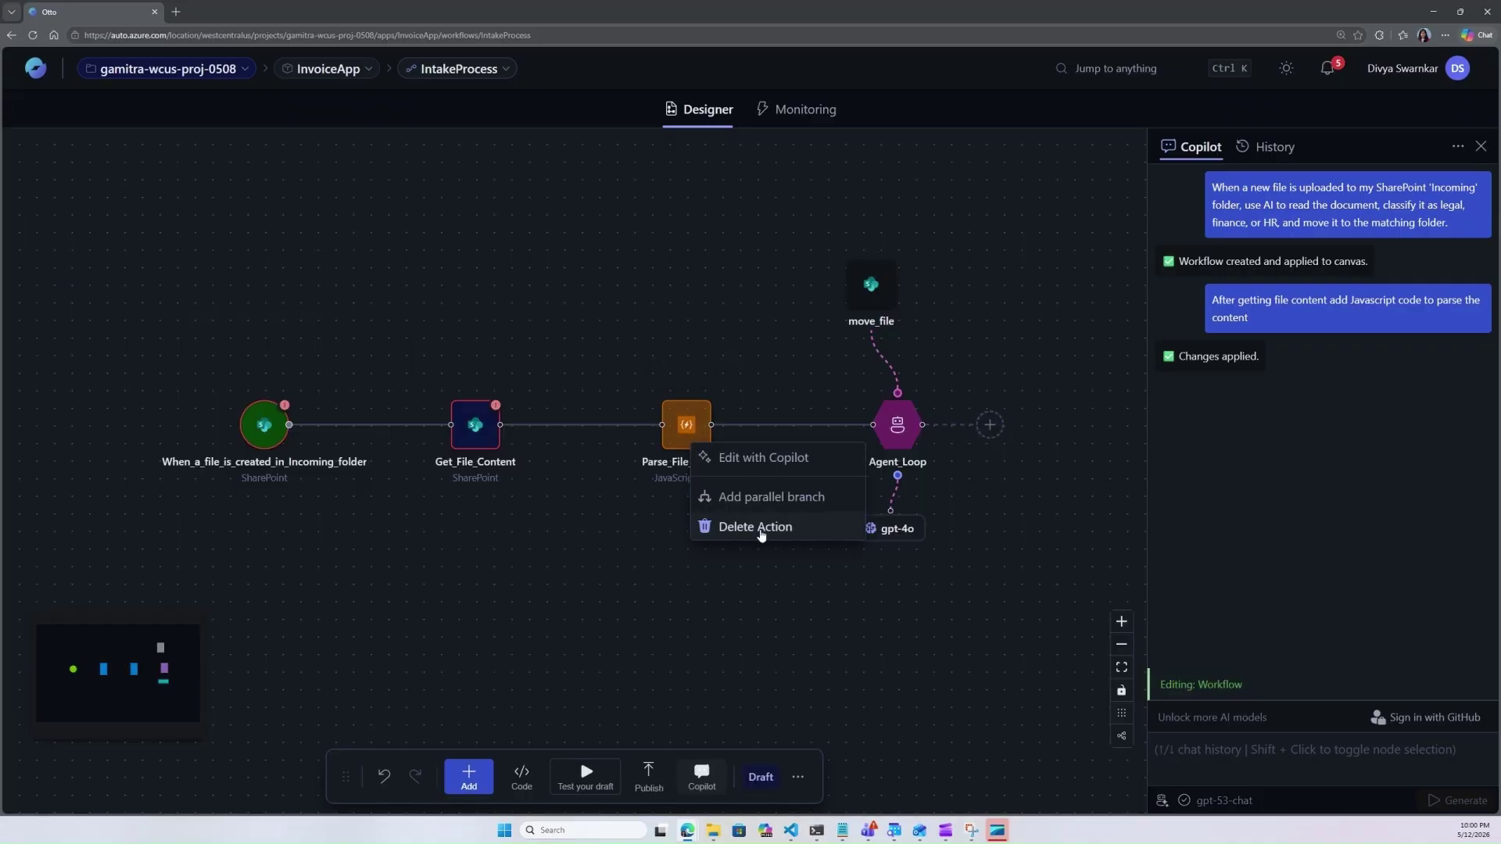
{"action": "left_click", "coordinate": [764, 468]}
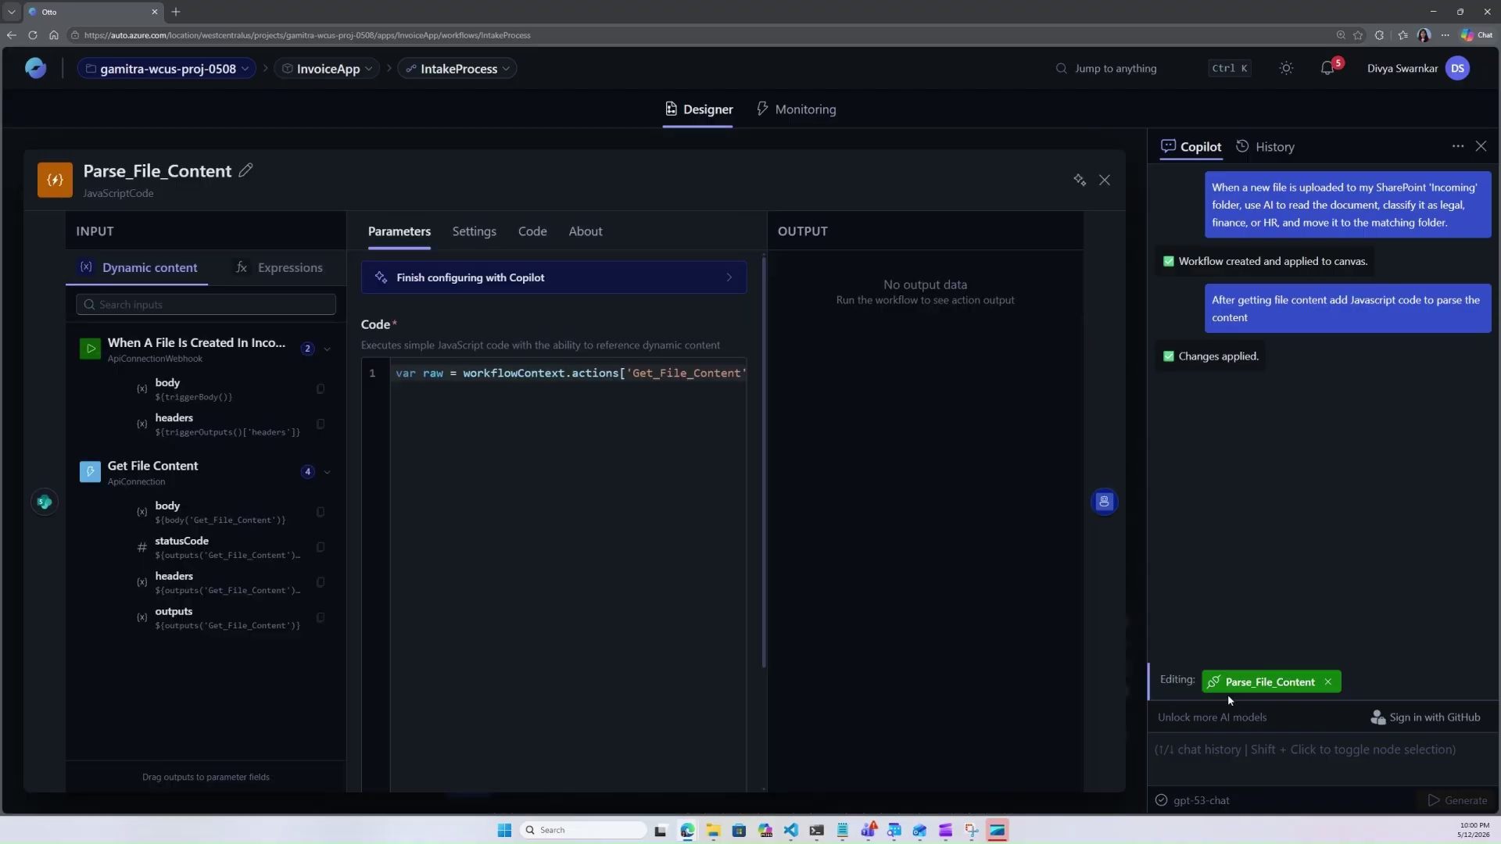
{"action": "key", "text": "Escape"}
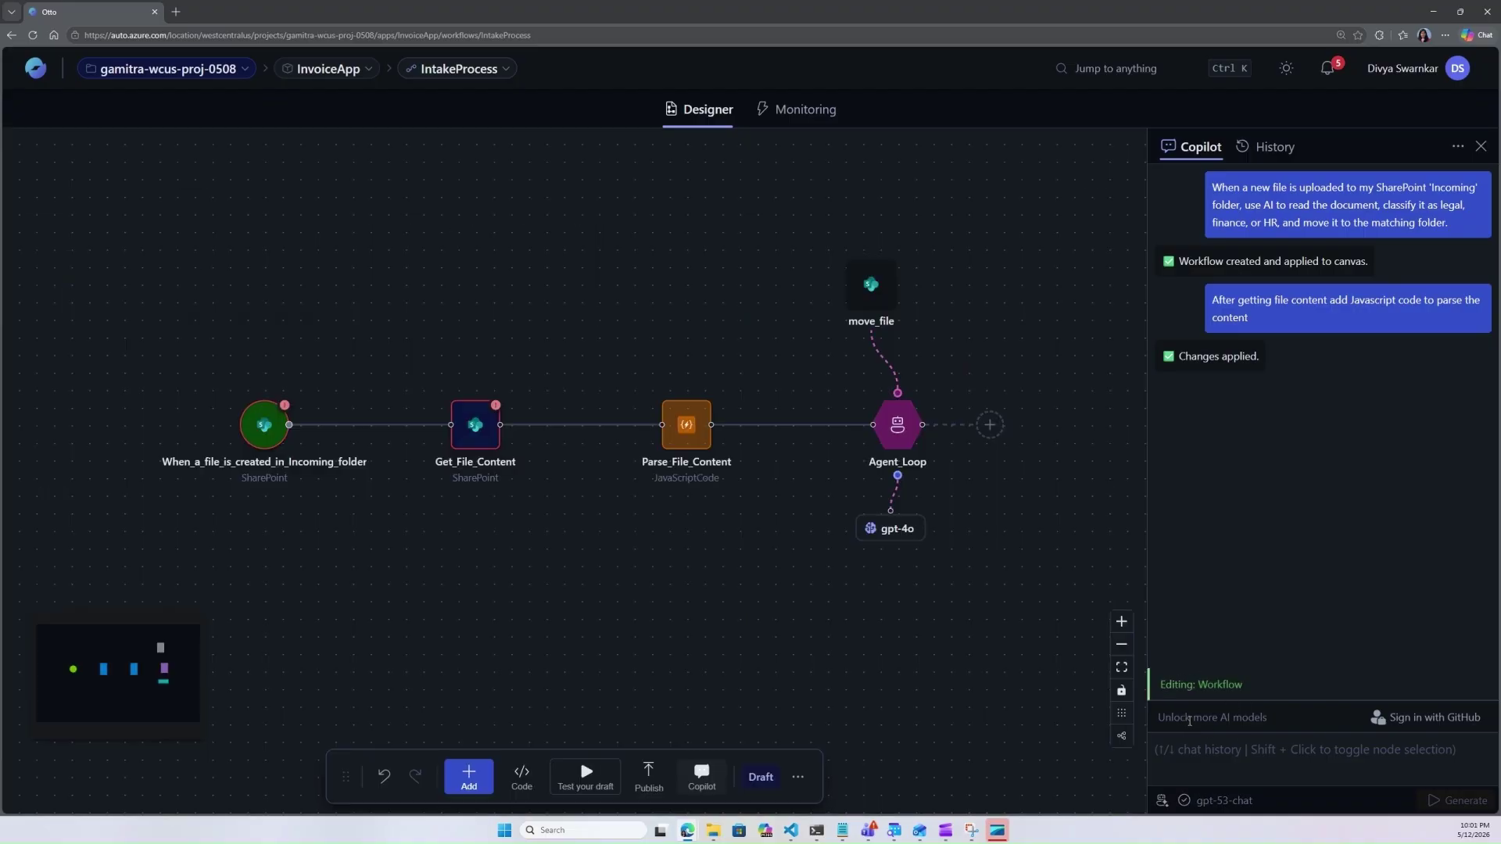
{"action": "left_click_drag", "start_coordinate": [1171, 718], "coordinate": [1269, 718]}
{"action": "left_click_drag", "start_coordinate": [1203, 801], "coordinate": [1286, 811]}
{"action": "left_click", "coordinate": [1237, 751]}
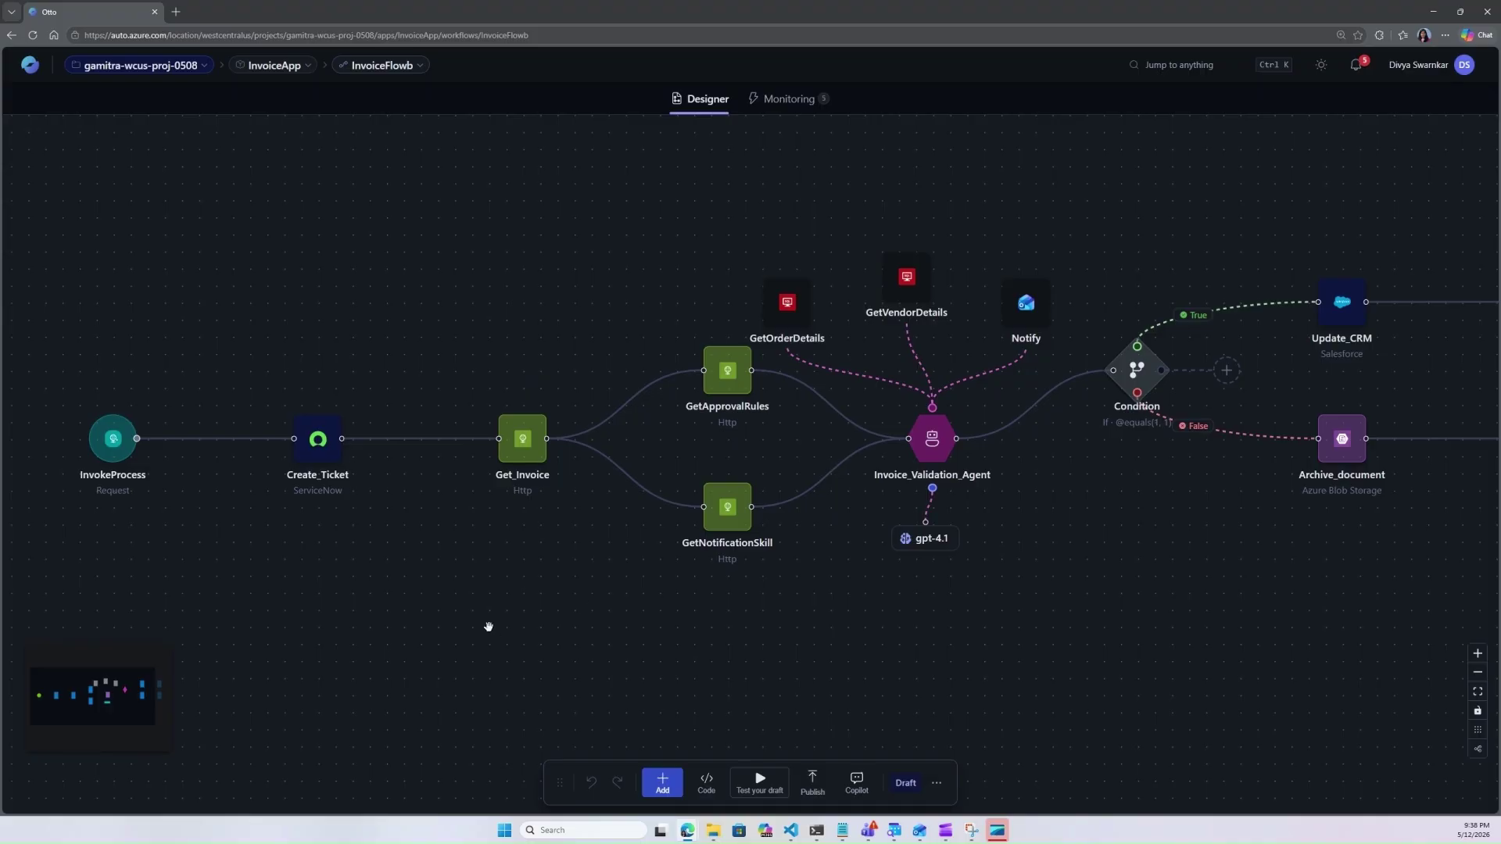
- Examine the InvoiceFlowb workflow from ticket creation through both condition branches, and open the Invoice_Validation_Agent's parameters
{"action": "mouse_move", "coordinate": [317, 467]}
{"action": "left_click_drag", "start_coordinate": [1102, 583], "coordinate": [905, 580]}
{"action": "left_click_drag", "start_coordinate": [1212, 597], "coordinate": [1207, 607]}
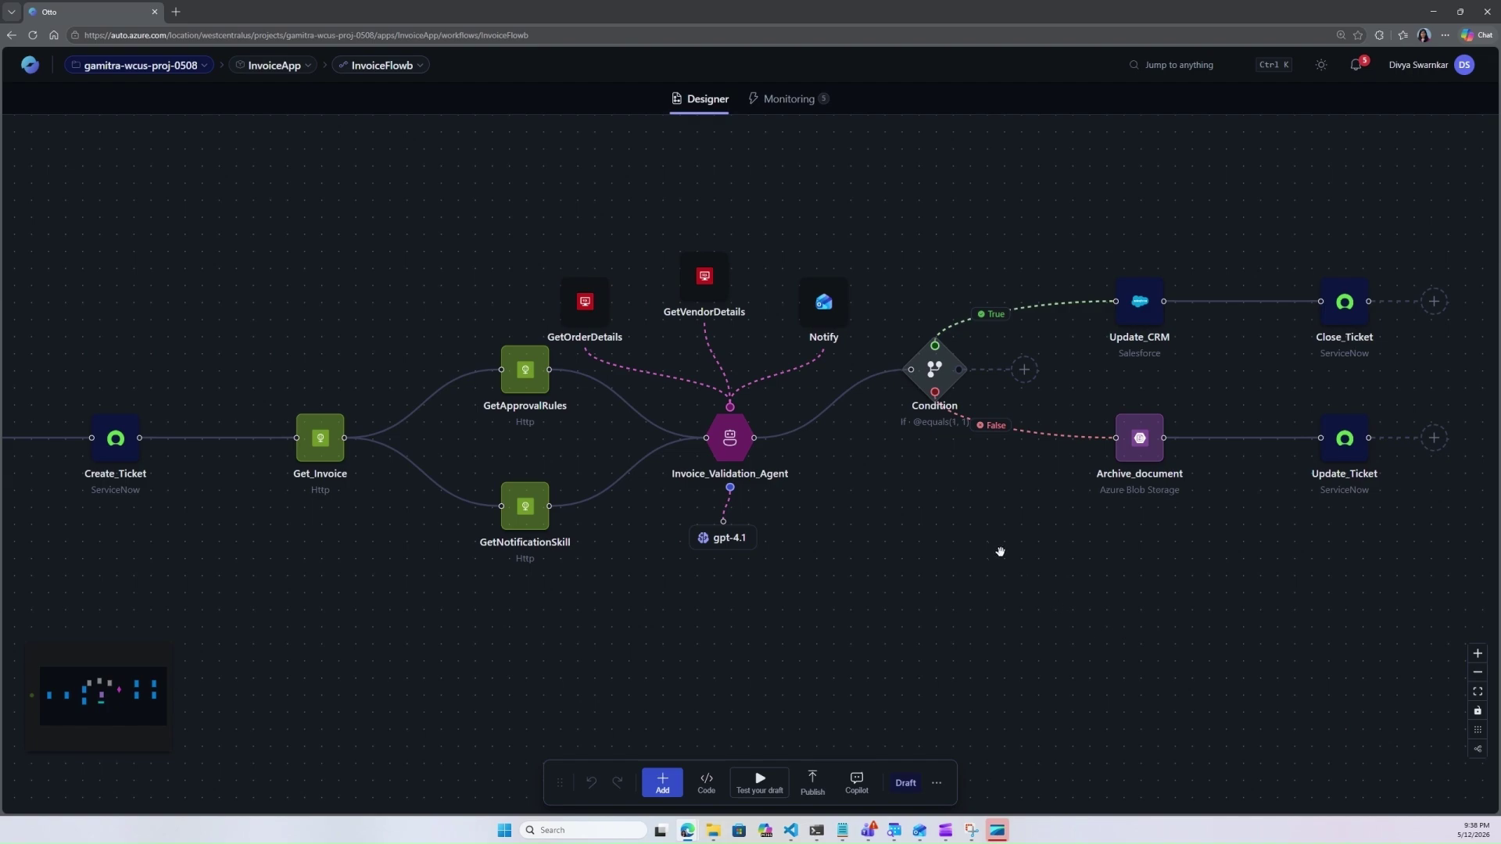
{"action": "mouse_move", "coordinate": [1147, 497]}
{"action": "left_click", "coordinate": [728, 437]}
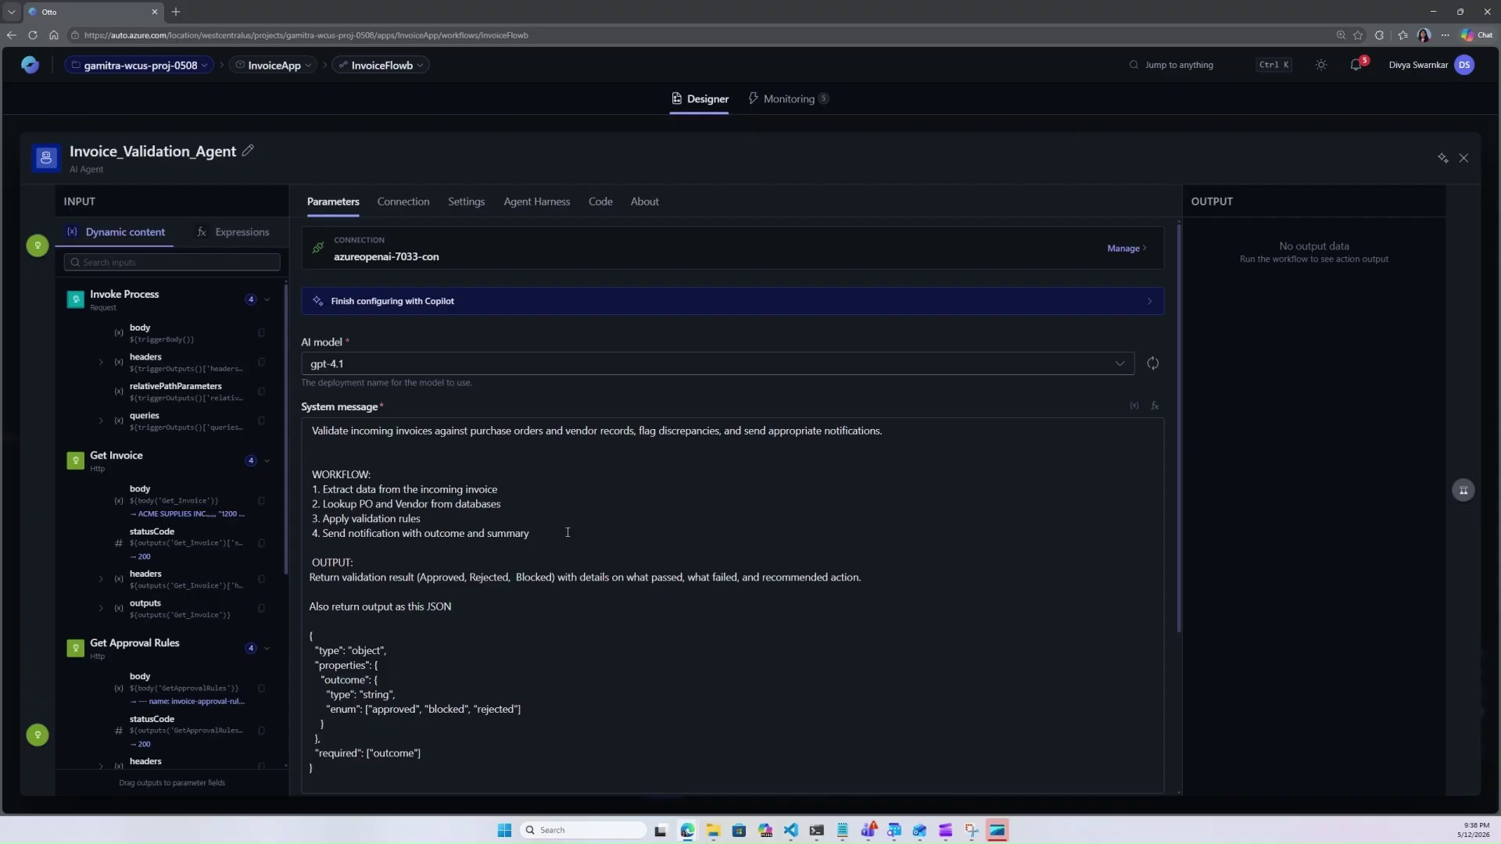
- Examine the Invoice_Validation_Agent's system message and its Agent Harness input files Invoice.csv and Approval.md, then return to the workflow canvas
{"action": "scroll", "coordinate": [567, 533], "scroll_direction": "down", "scroll_amount": 1}
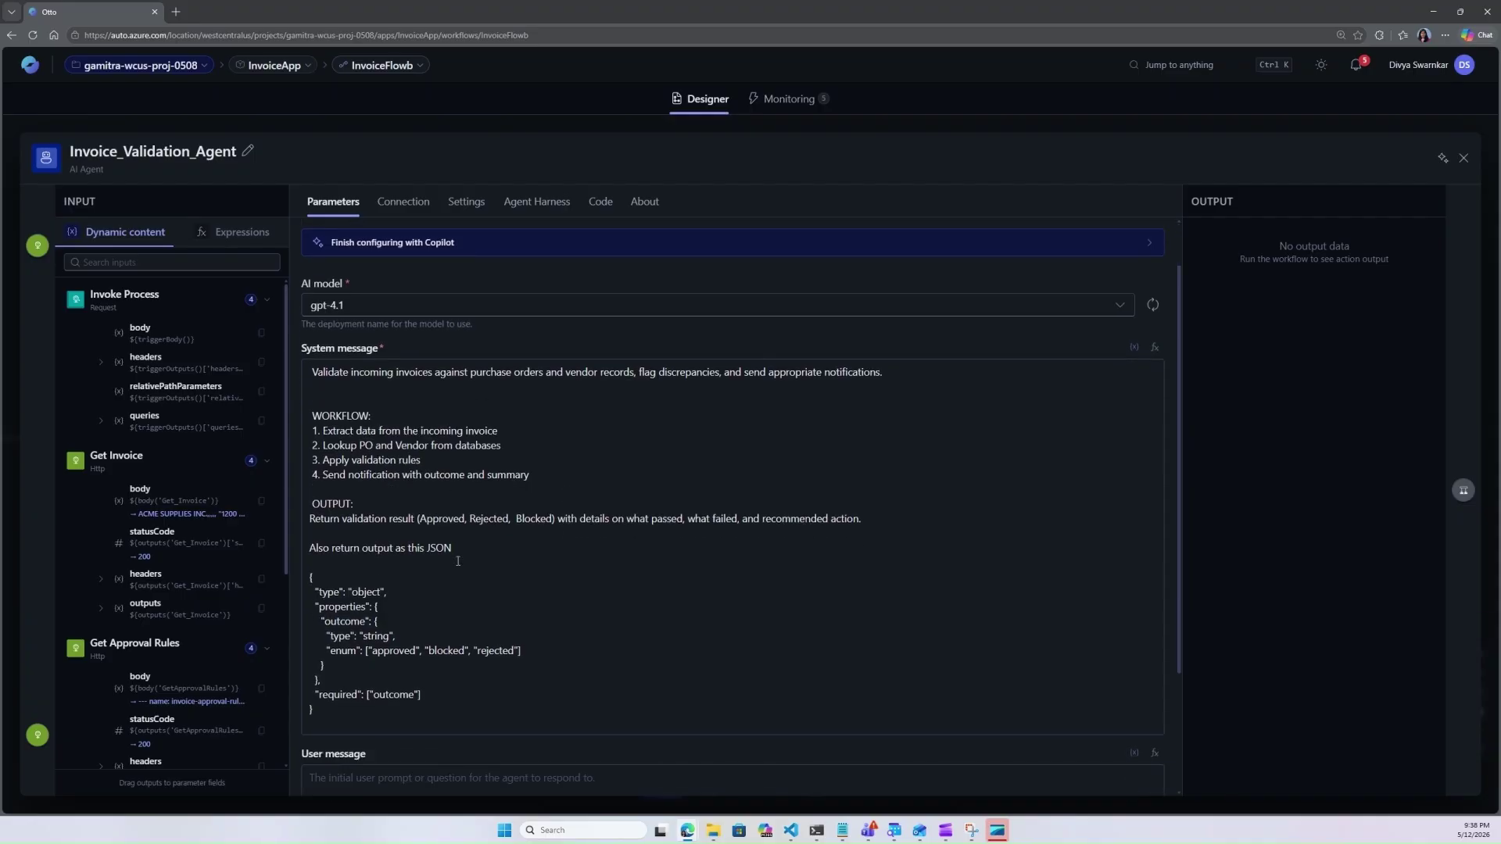
{"action": "scroll", "coordinate": [508, 628], "scroll_direction": "down", "scroll_amount": 3}
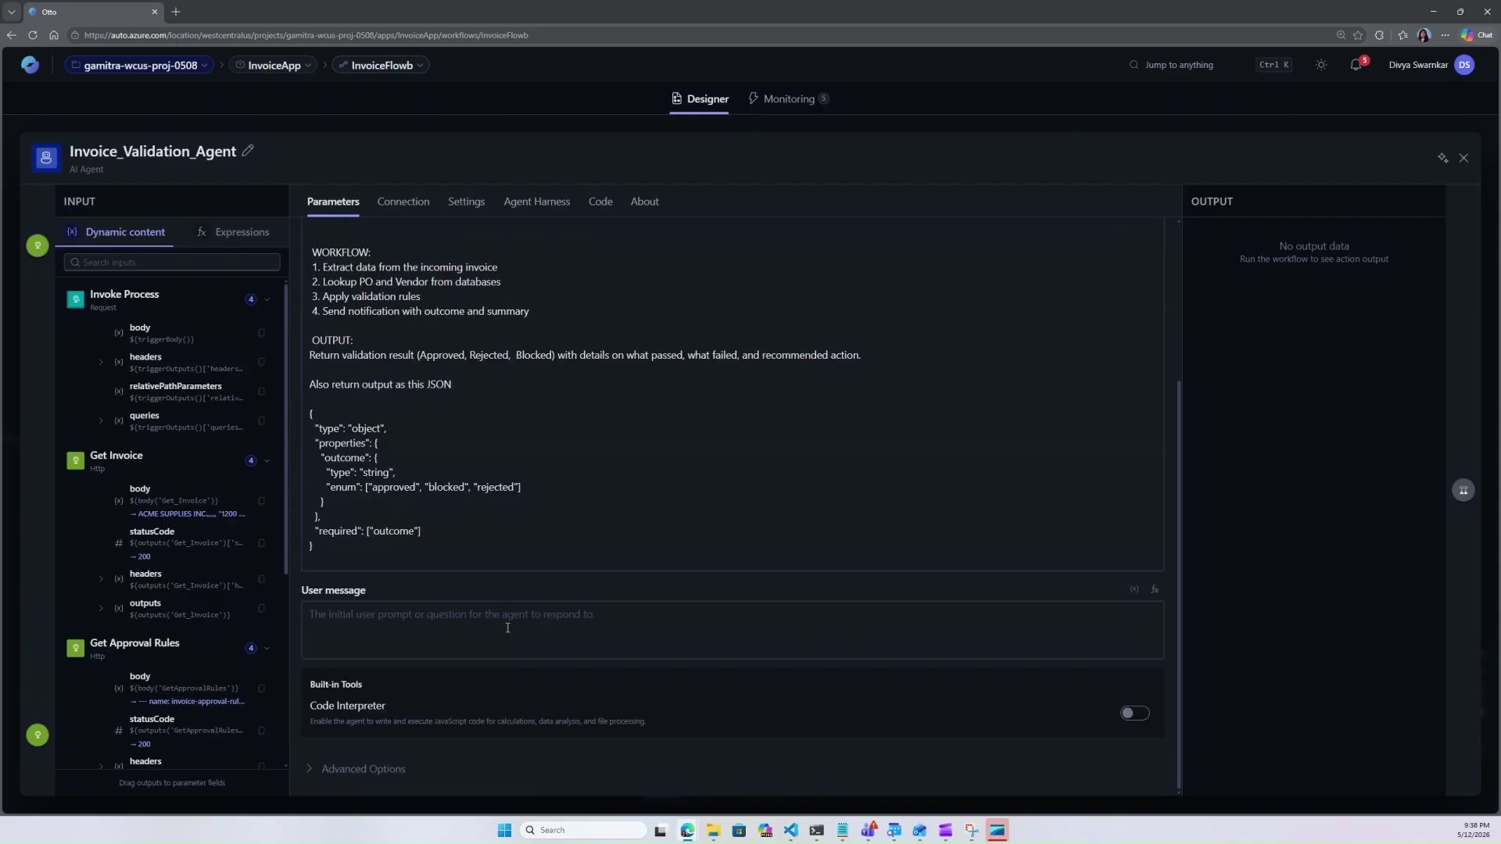
{"action": "left_click", "coordinate": [536, 203]}
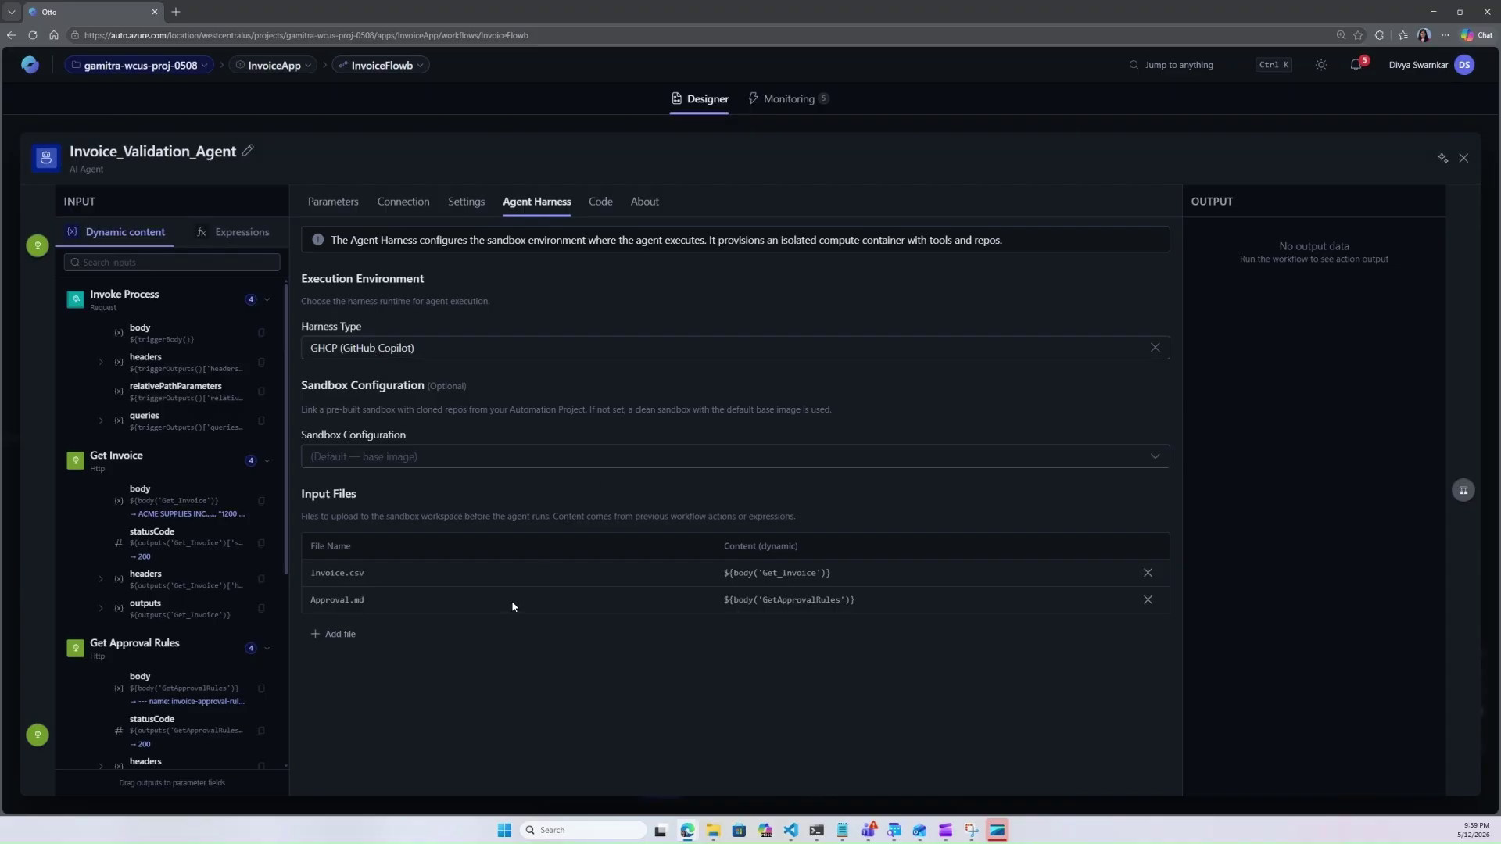
{"action": "double_click", "coordinate": [312, 575]}
{"action": "left_click", "coordinate": [416, 690]}
{"action": "left_click_drag", "start_coordinate": [312, 600], "coordinate": [366, 600]}
{"action": "left_click", "coordinate": [442, 692]}
{"action": "left_click", "coordinate": [1466, 159]}
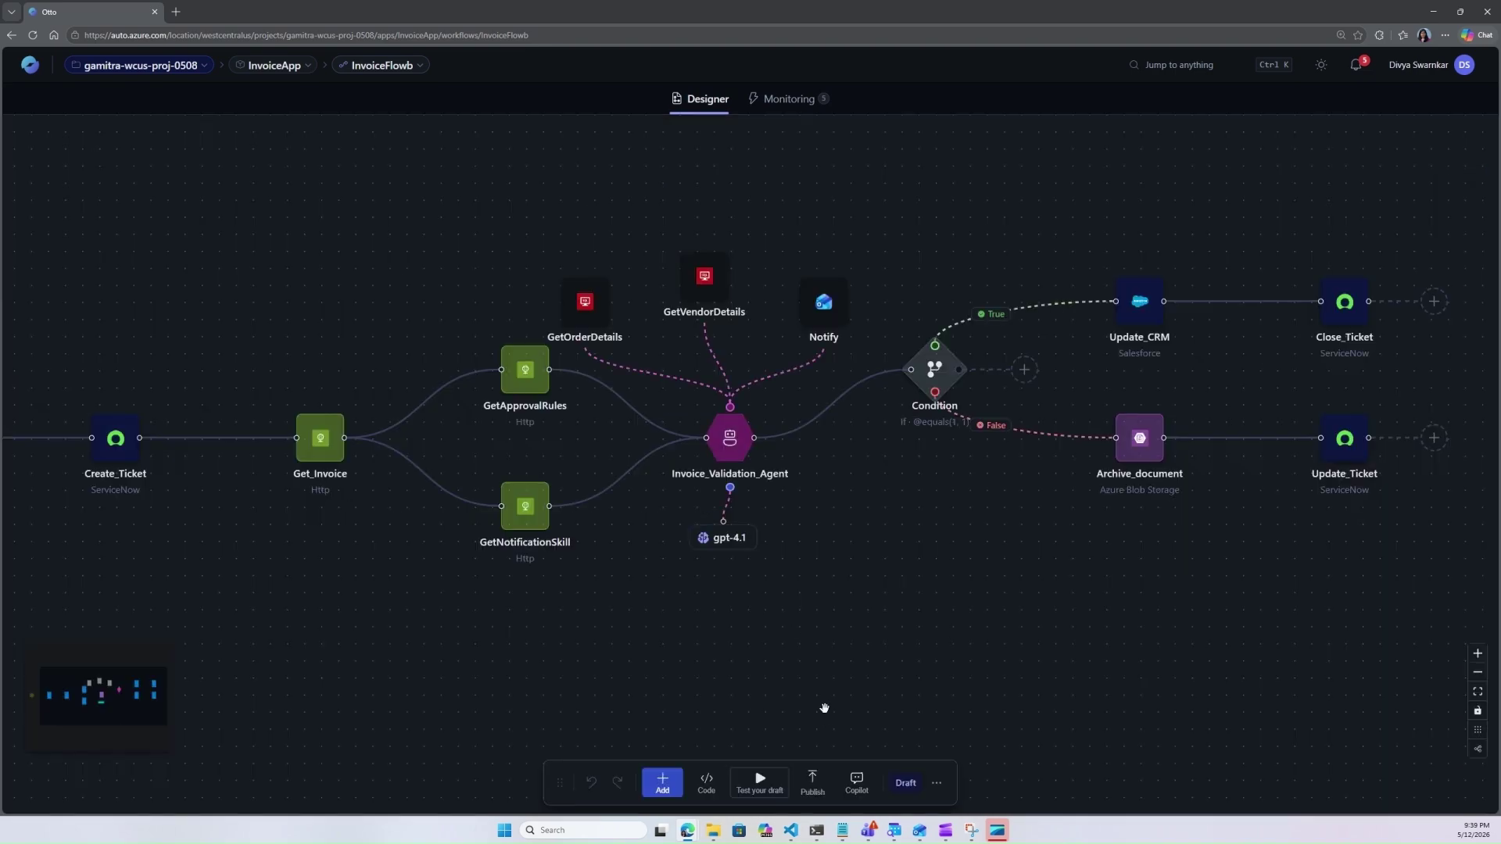
{"action": "left_click_drag", "start_coordinate": [907, 616], "coordinate": [774, 572]}
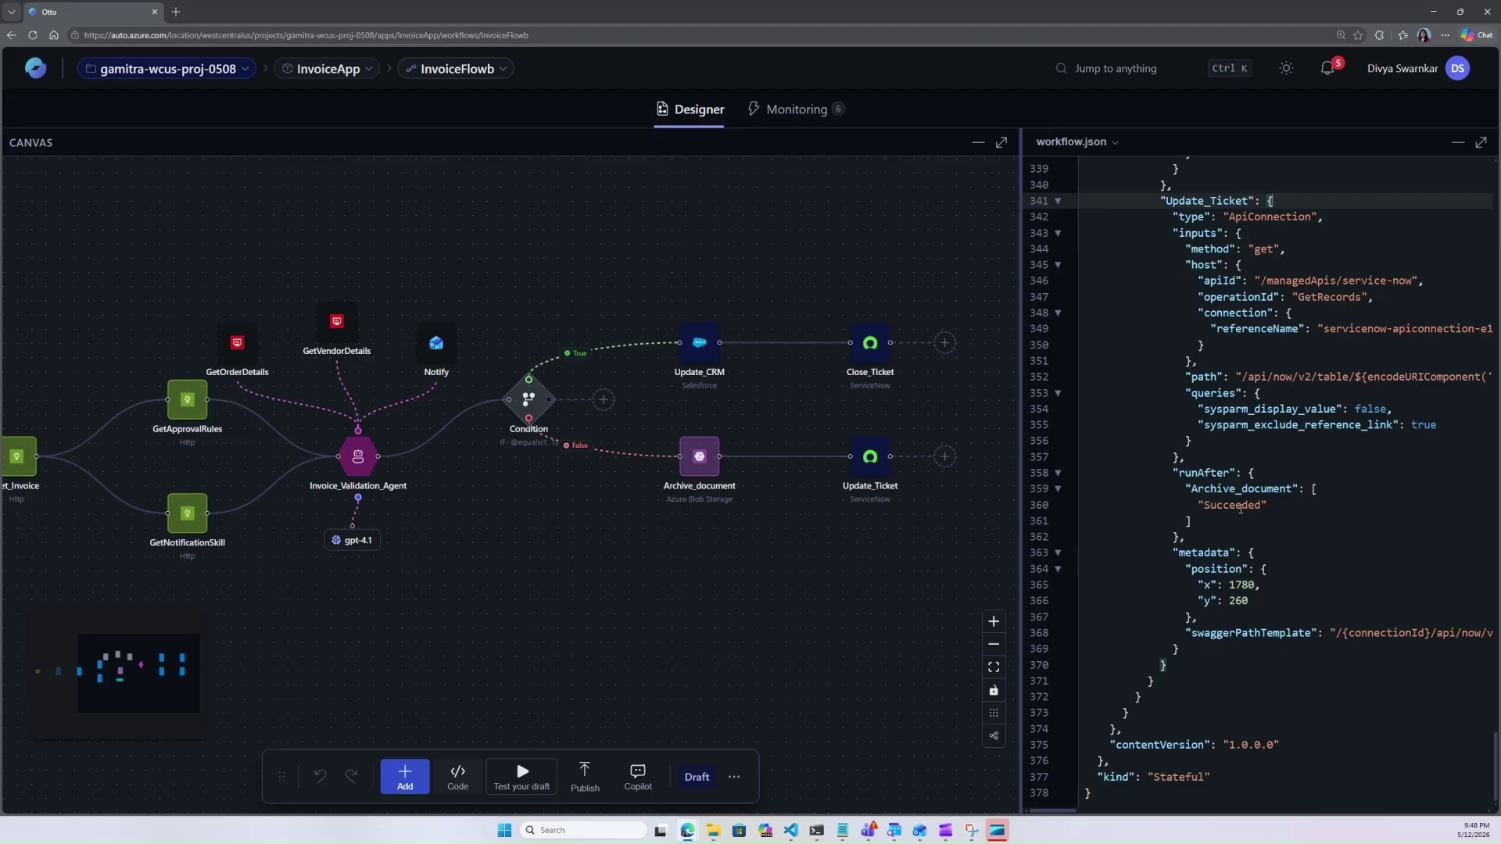
- In workflow.json, change the Update_Ticket action's runAfter dependency to Update_CRM
{"action": "left_click_drag", "start_coordinate": [1192, 489], "coordinate": [1294, 489]}
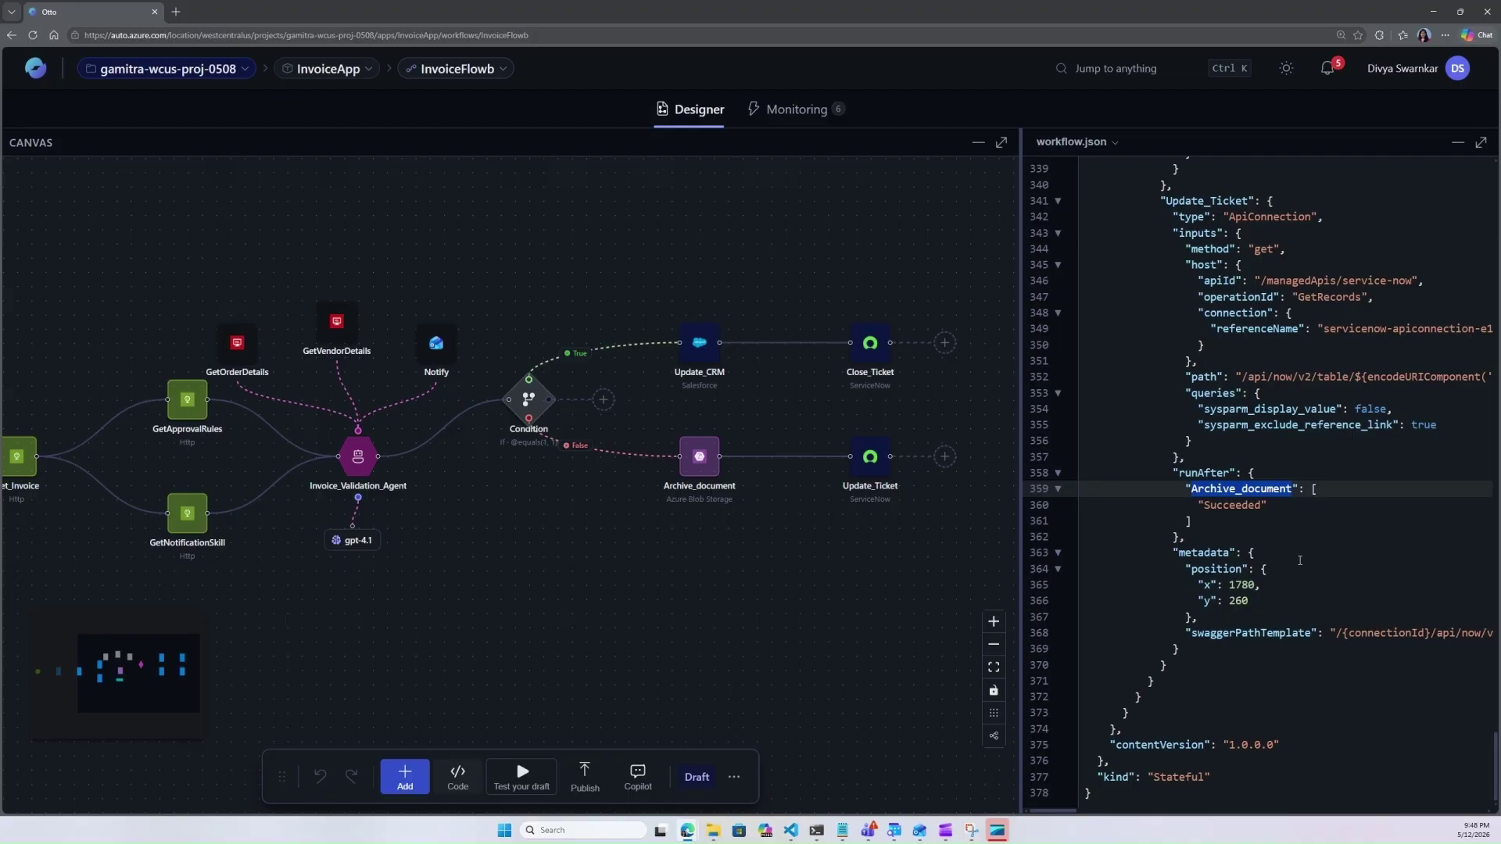
{"action": "type", "text": "U"}
{"action": "type", "text": "pdate_"}
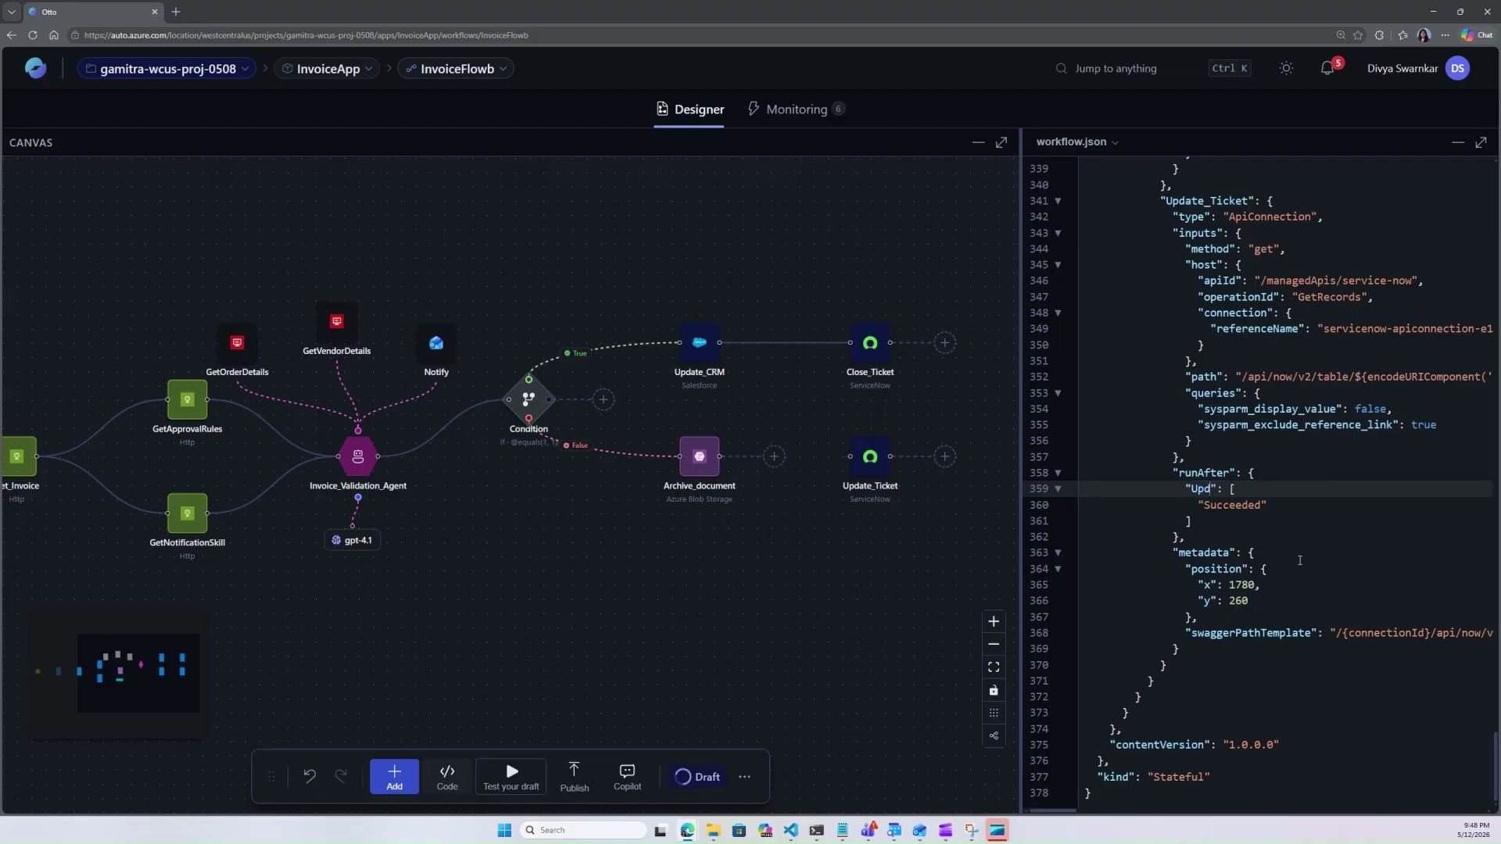
{"action": "type", "text": "C"}
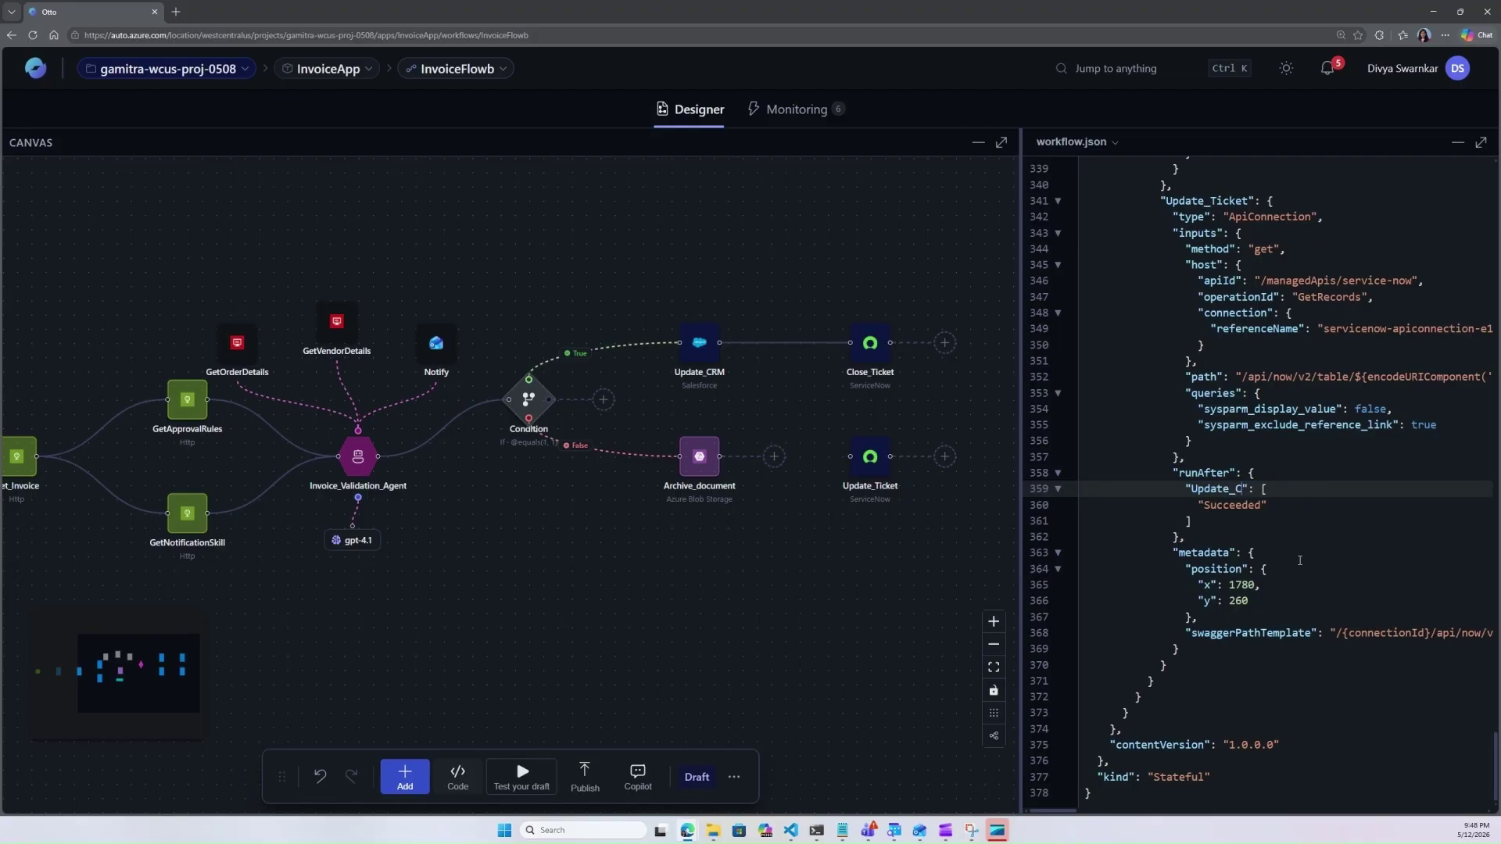
{"action": "key", "text": "BackSpace"}
{"action": "type", "text": "CRM"}
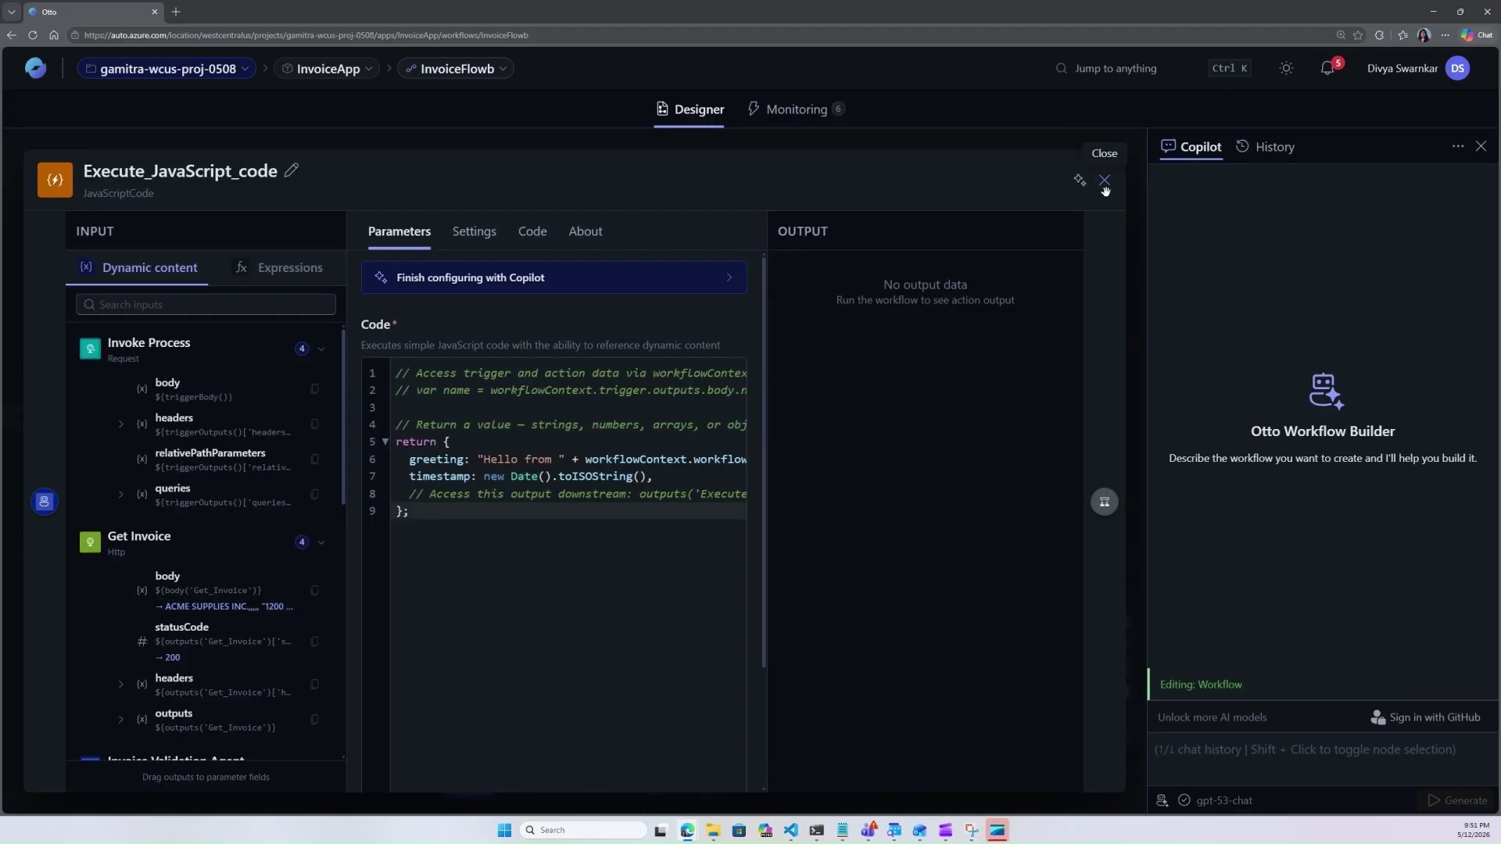
- Have Copilot edit the Execute_JavaScript_code action to "Parse the output of Invoice Validation Agent and extract the property outcome", and widen the code area
{"action": "left_click", "coordinate": [1104, 184]}
{"action": "right_click", "coordinate": [470, 388]}
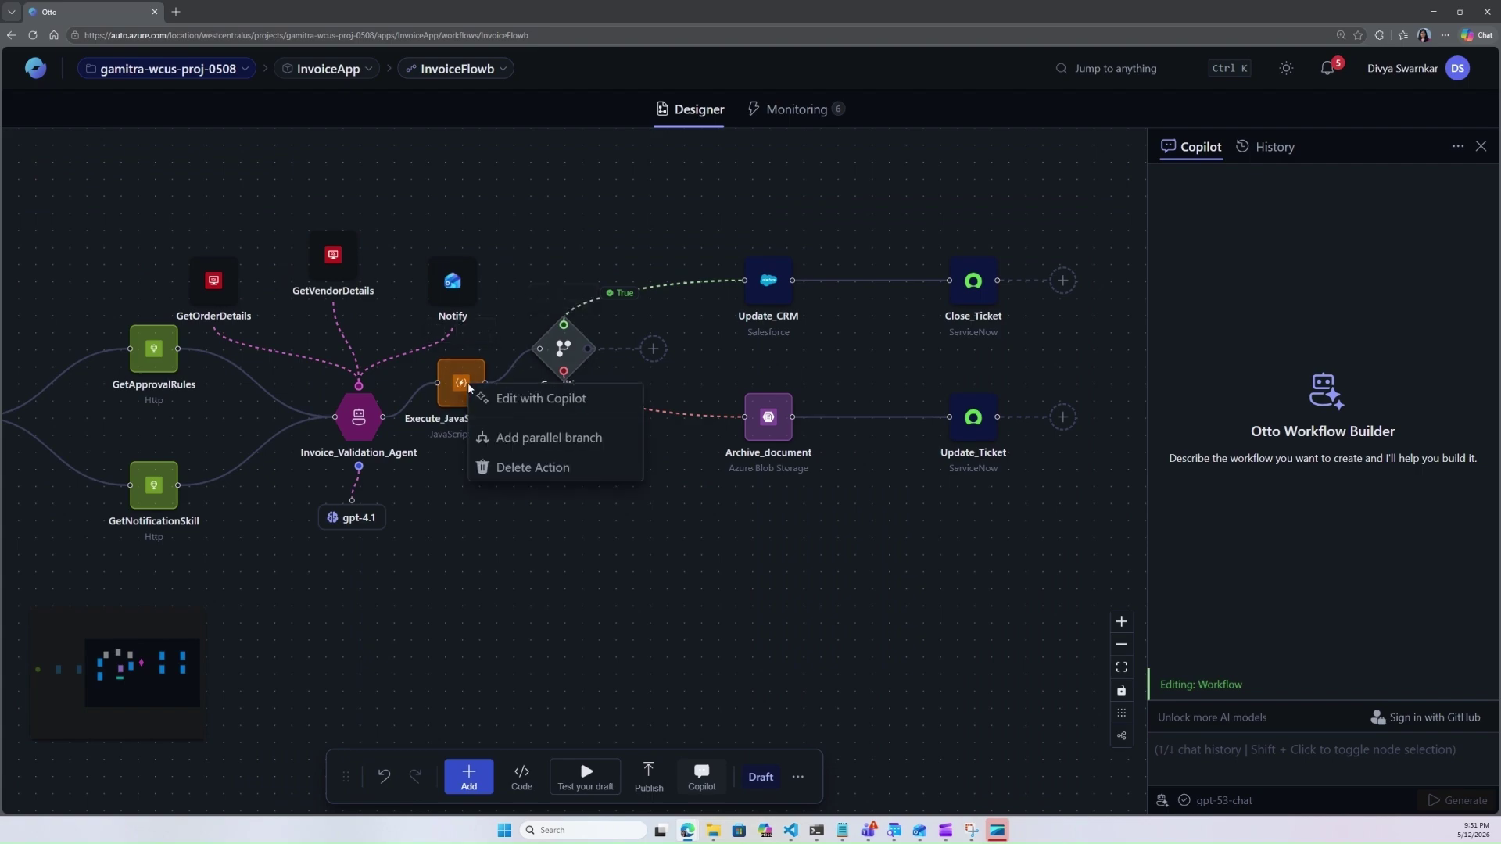
{"action": "left_click", "coordinate": [594, 399]}
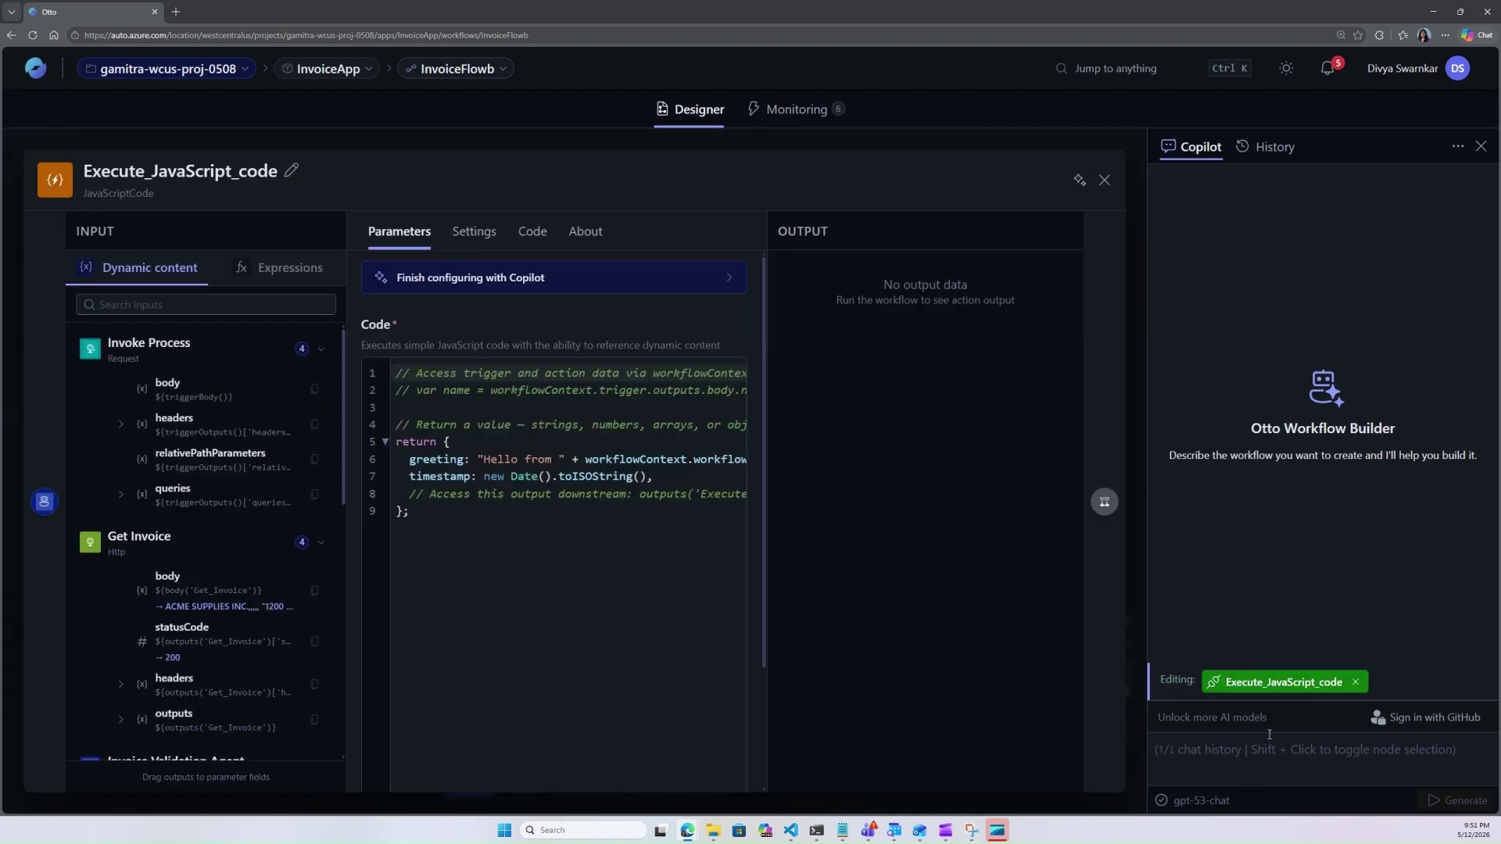
{"action": "left_click", "coordinate": [1359, 766]}
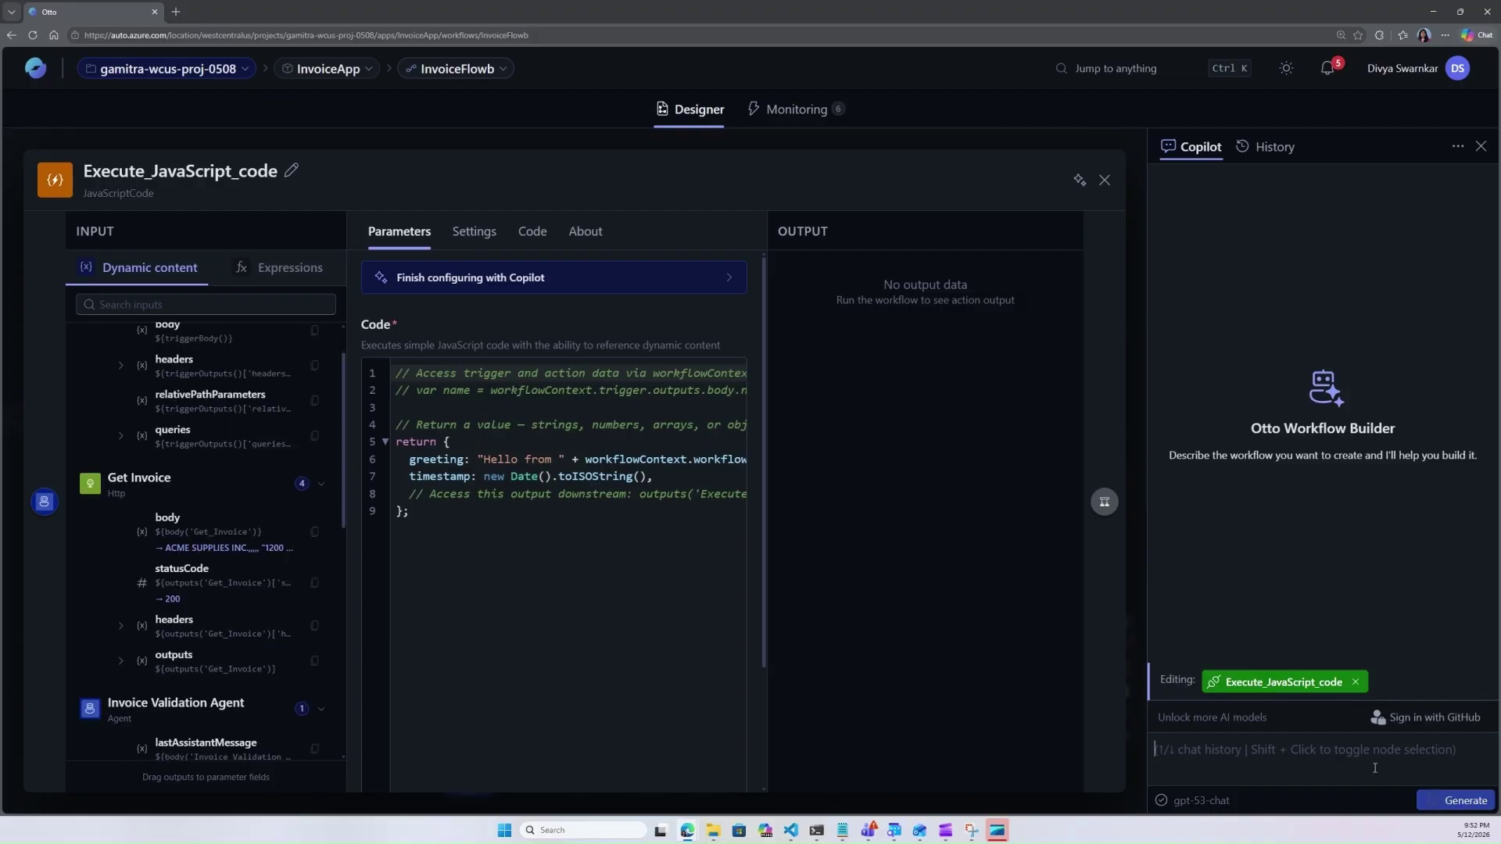
{"action": "type", "text": "Parse the output of Invoice Validation Agent and extract the property outcome"}
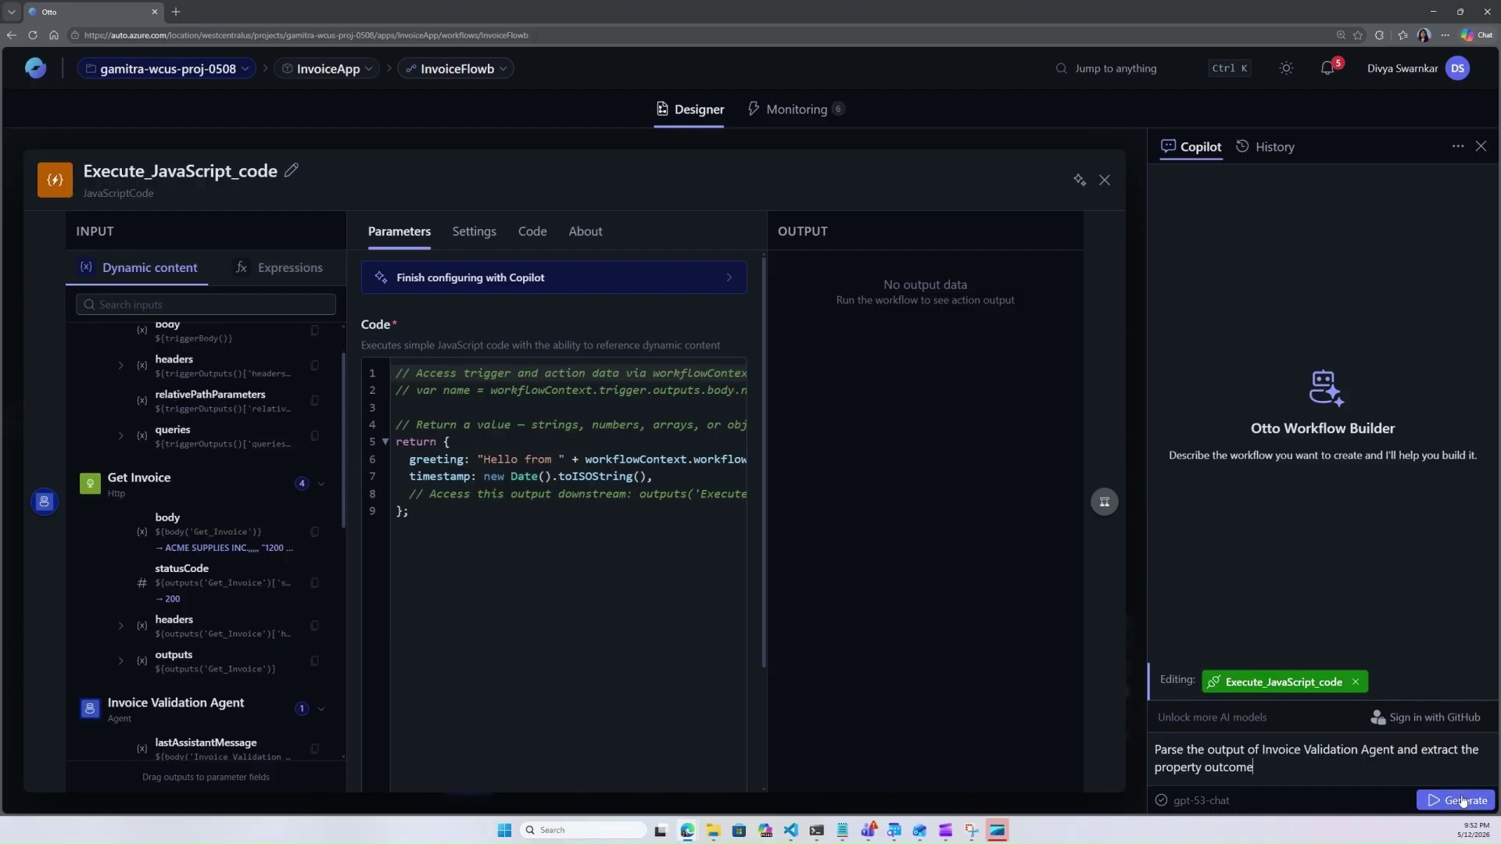
{"action": "left_click", "coordinate": [1462, 802]}
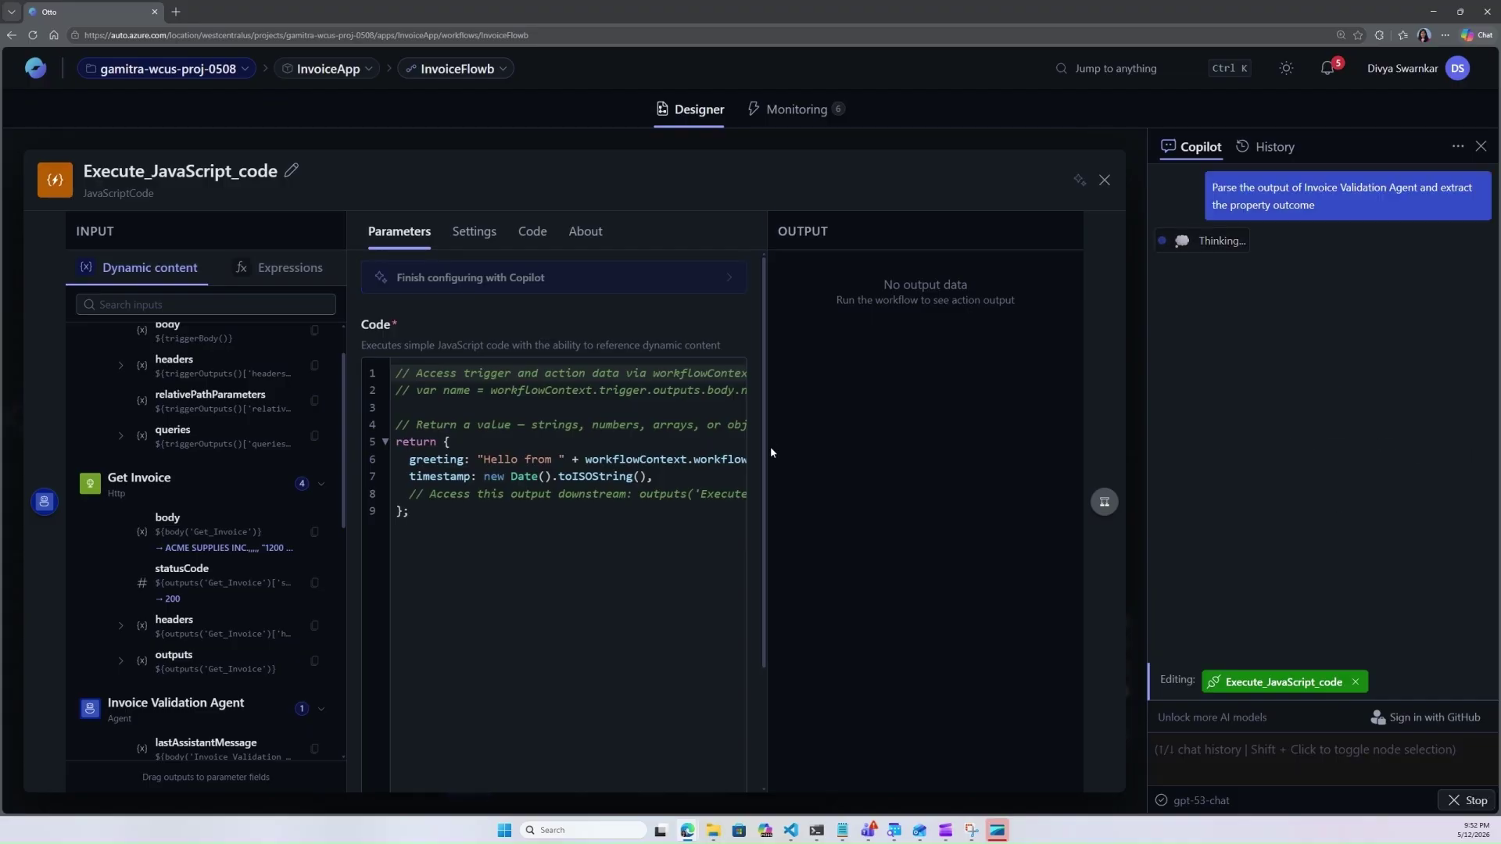
{"action": "left_click_drag", "start_coordinate": [769, 449], "coordinate": [908, 461]}
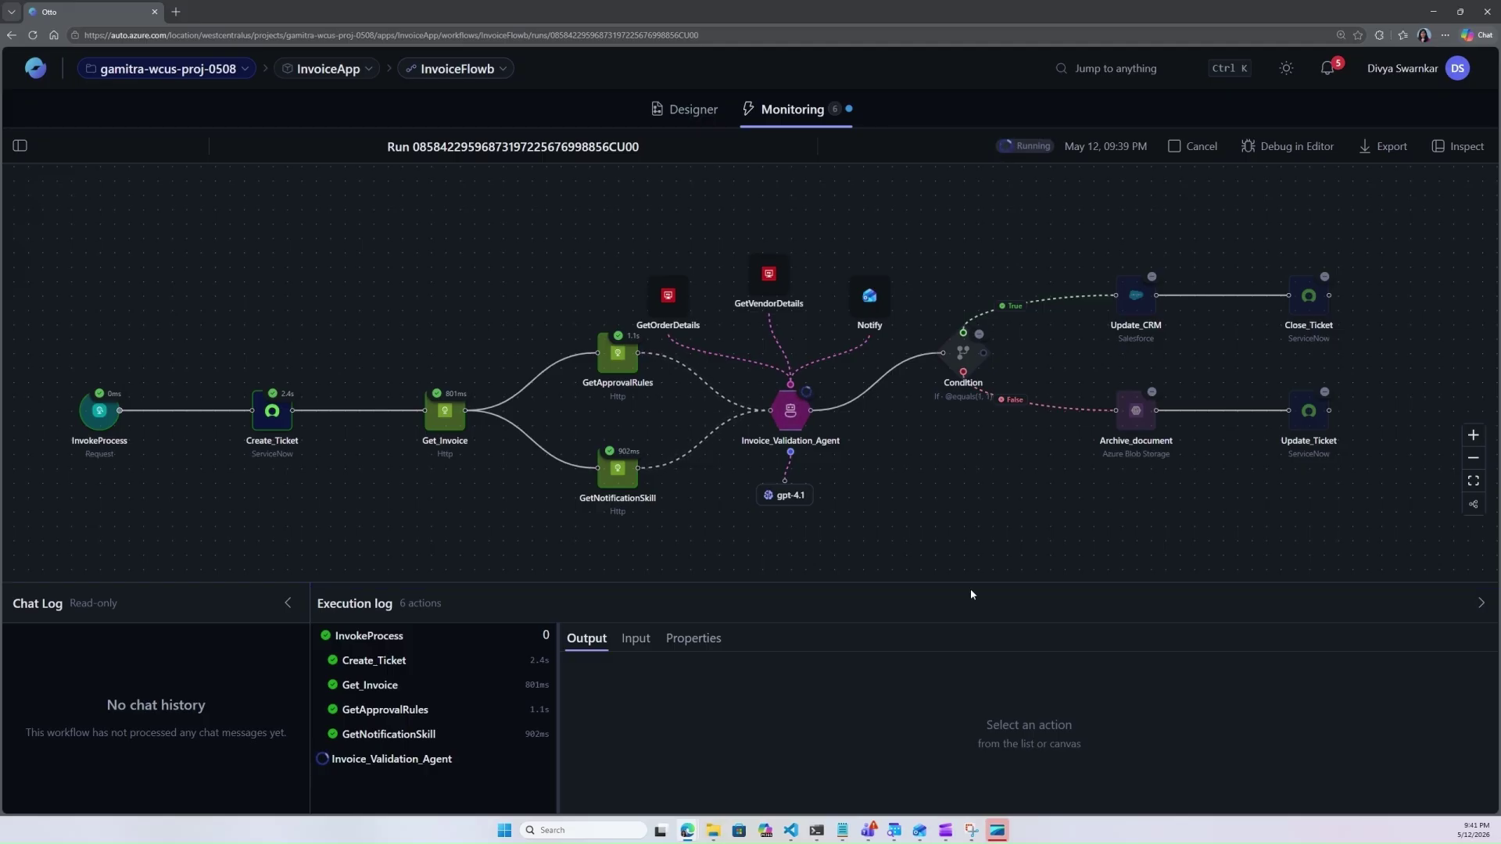
- Check InvoiceFlowb's run list, reload the page of the May 12, 09:39 PM run, and collapse the list
{"action": "left_click", "coordinate": [19, 146]}
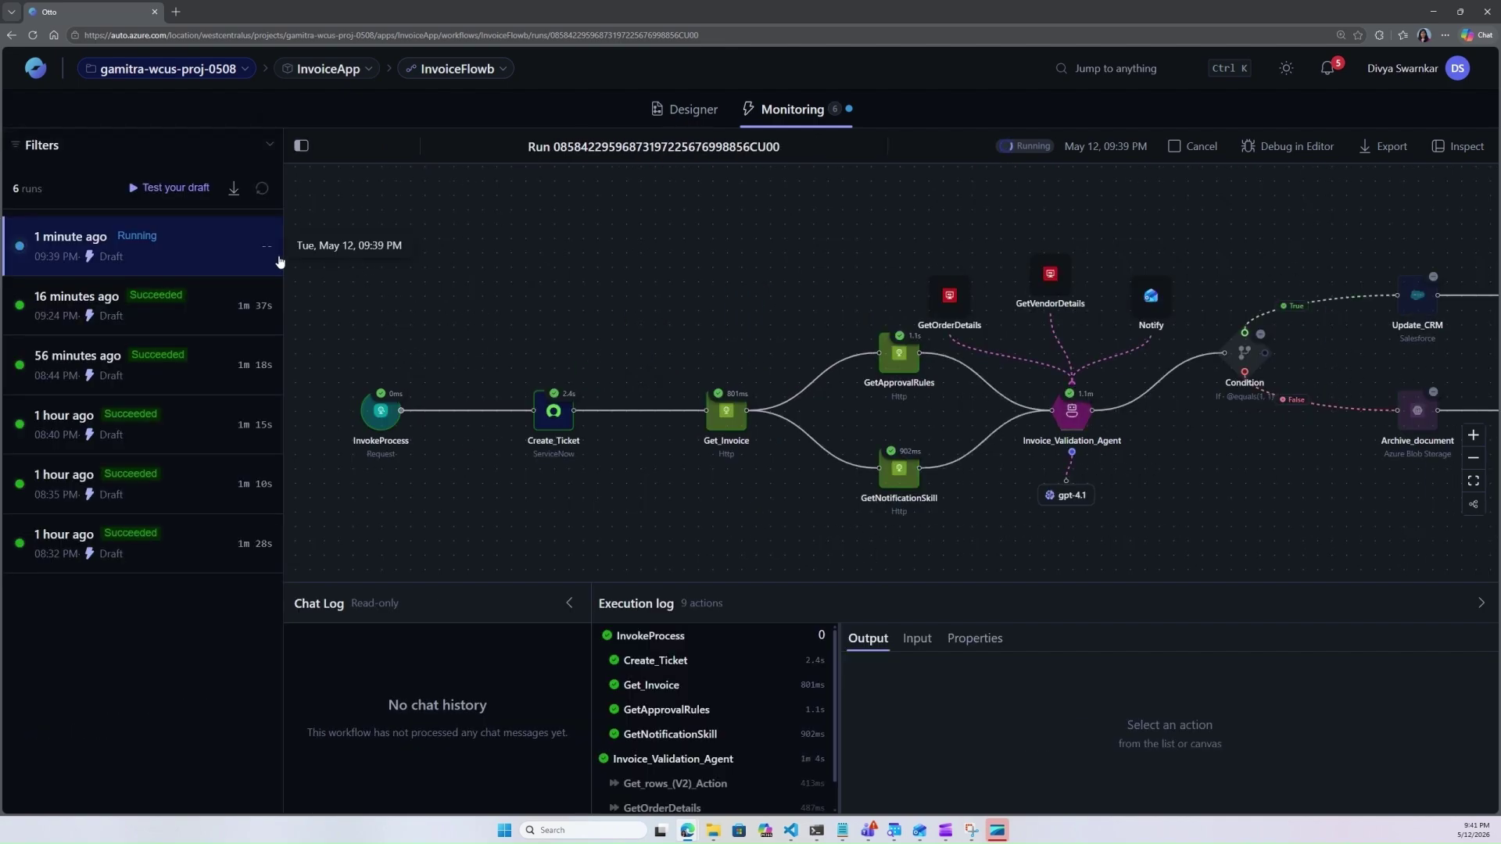
{"action": "left_click", "coordinate": [301, 145]}
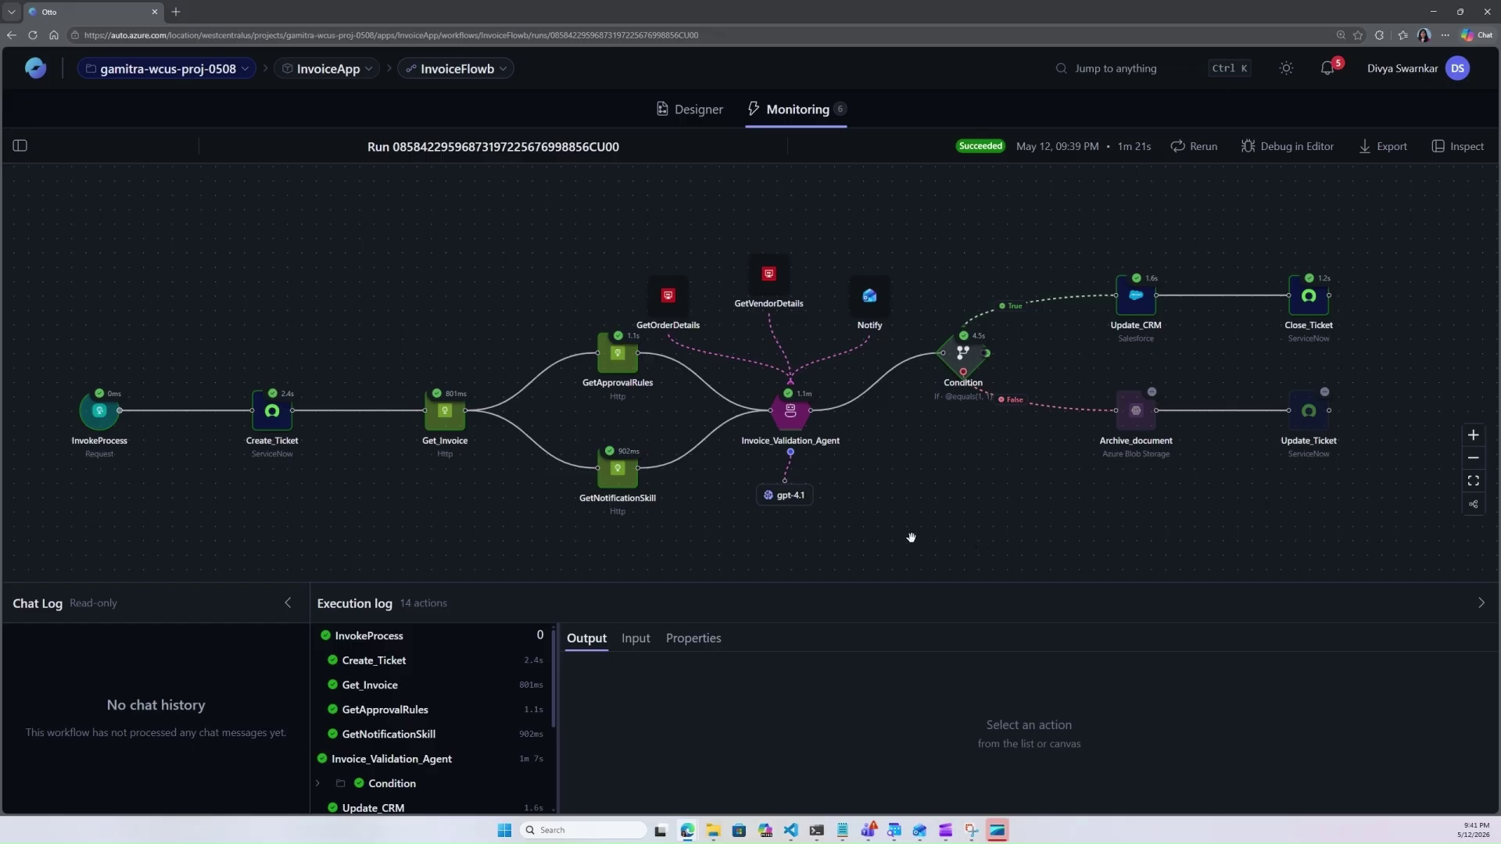
{"action": "left_click", "coordinate": [31, 35]}
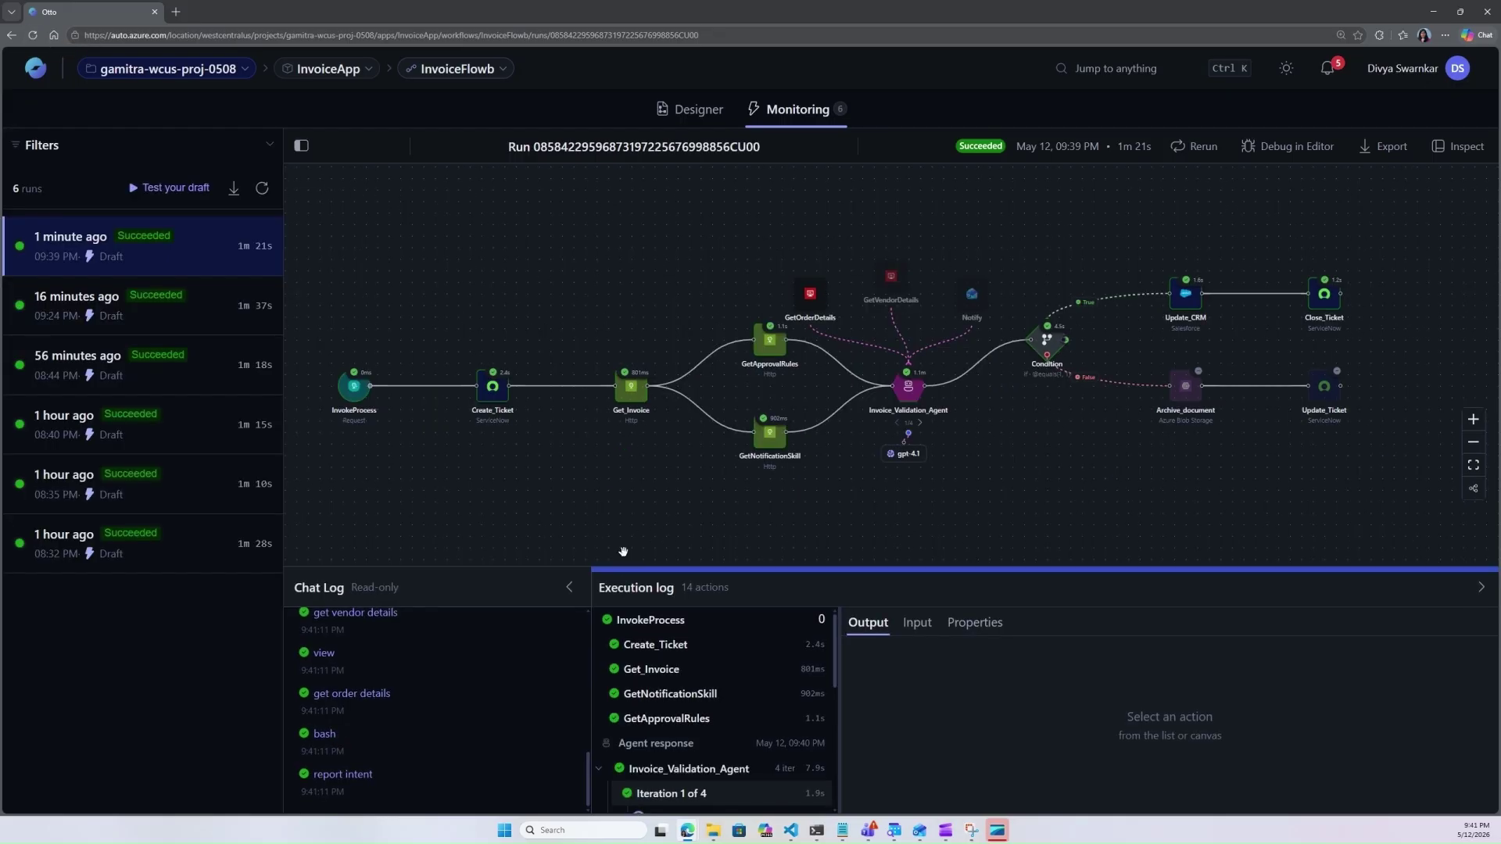
{"action": "left_click", "coordinate": [301, 146]}
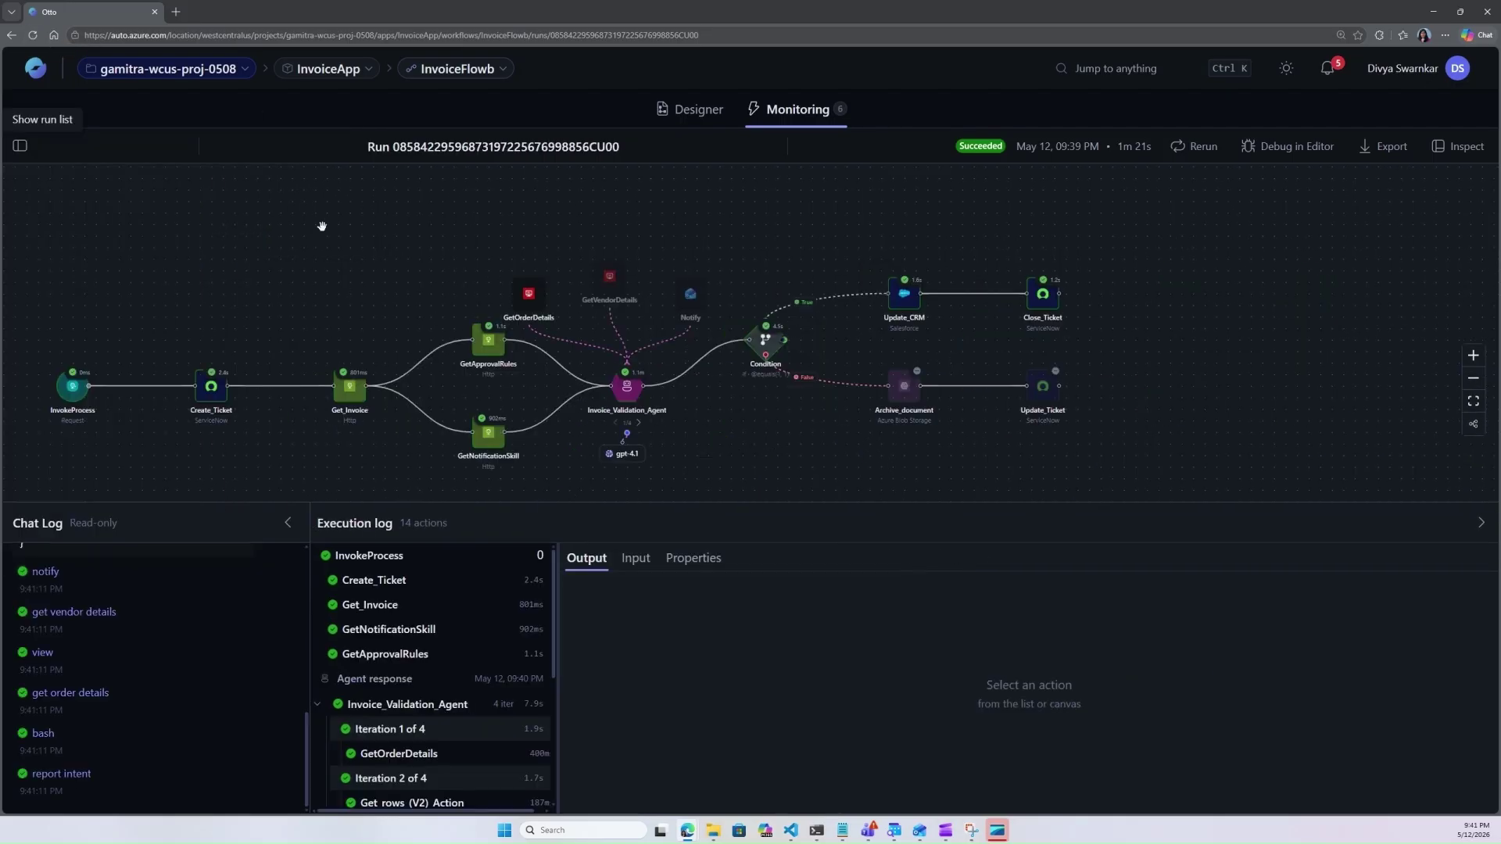
- Read the Invoice_Validation_Agent's validation result, details, recommended action and JSON output in the run's chat log
{"action": "scroll", "coordinate": [218, 704], "scroll_direction": "up", "scroll_amount": 3}
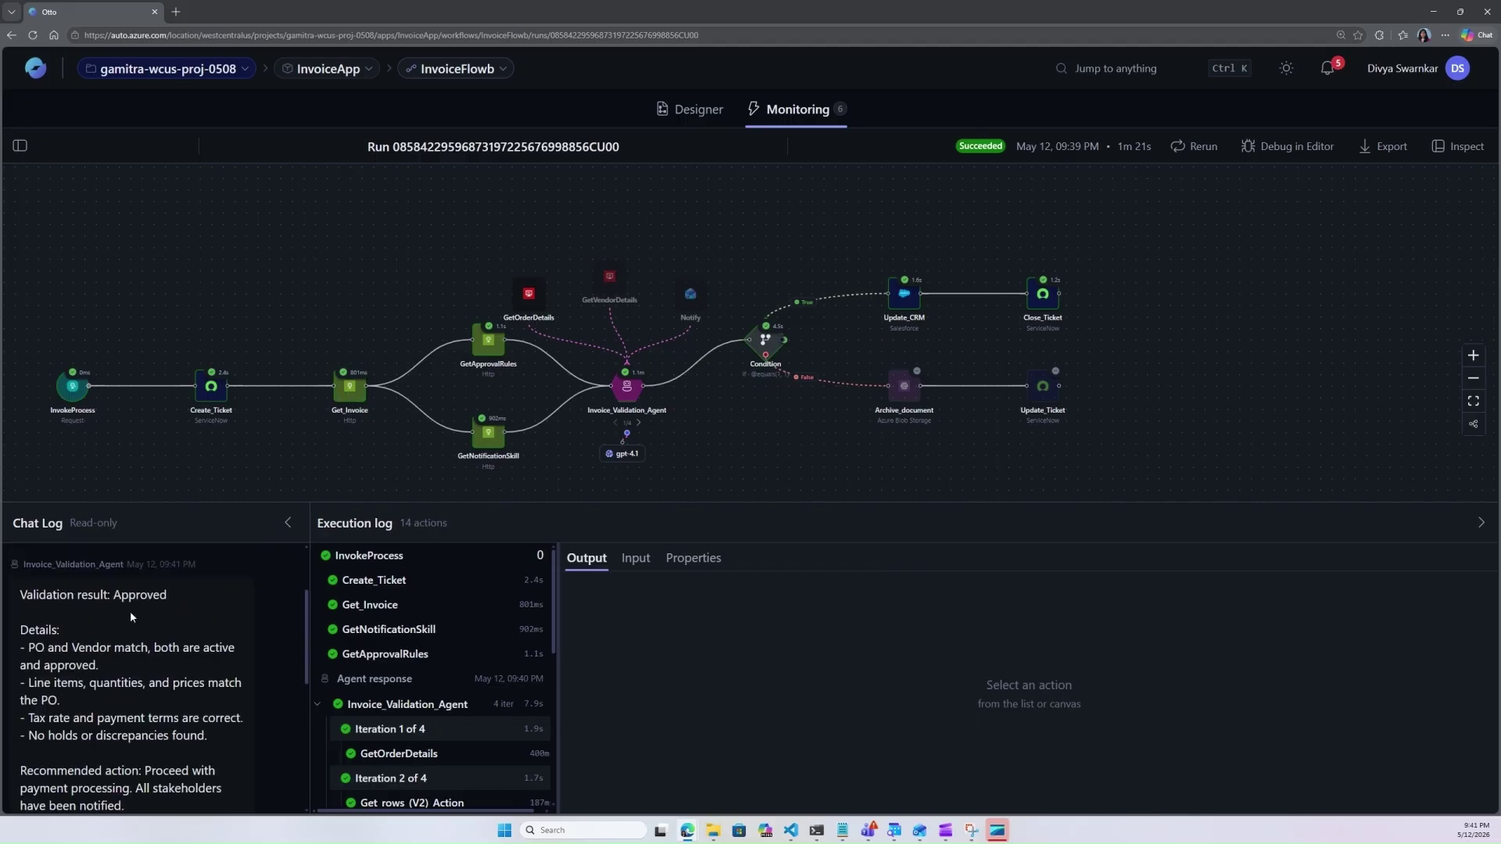
{"action": "left_click_drag", "start_coordinate": [28, 592], "coordinate": [168, 602]}
{"action": "left_click", "coordinate": [240, 620]}
{"action": "scroll", "coordinate": [145, 706], "scroll_direction": "down", "scroll_amount": 1}
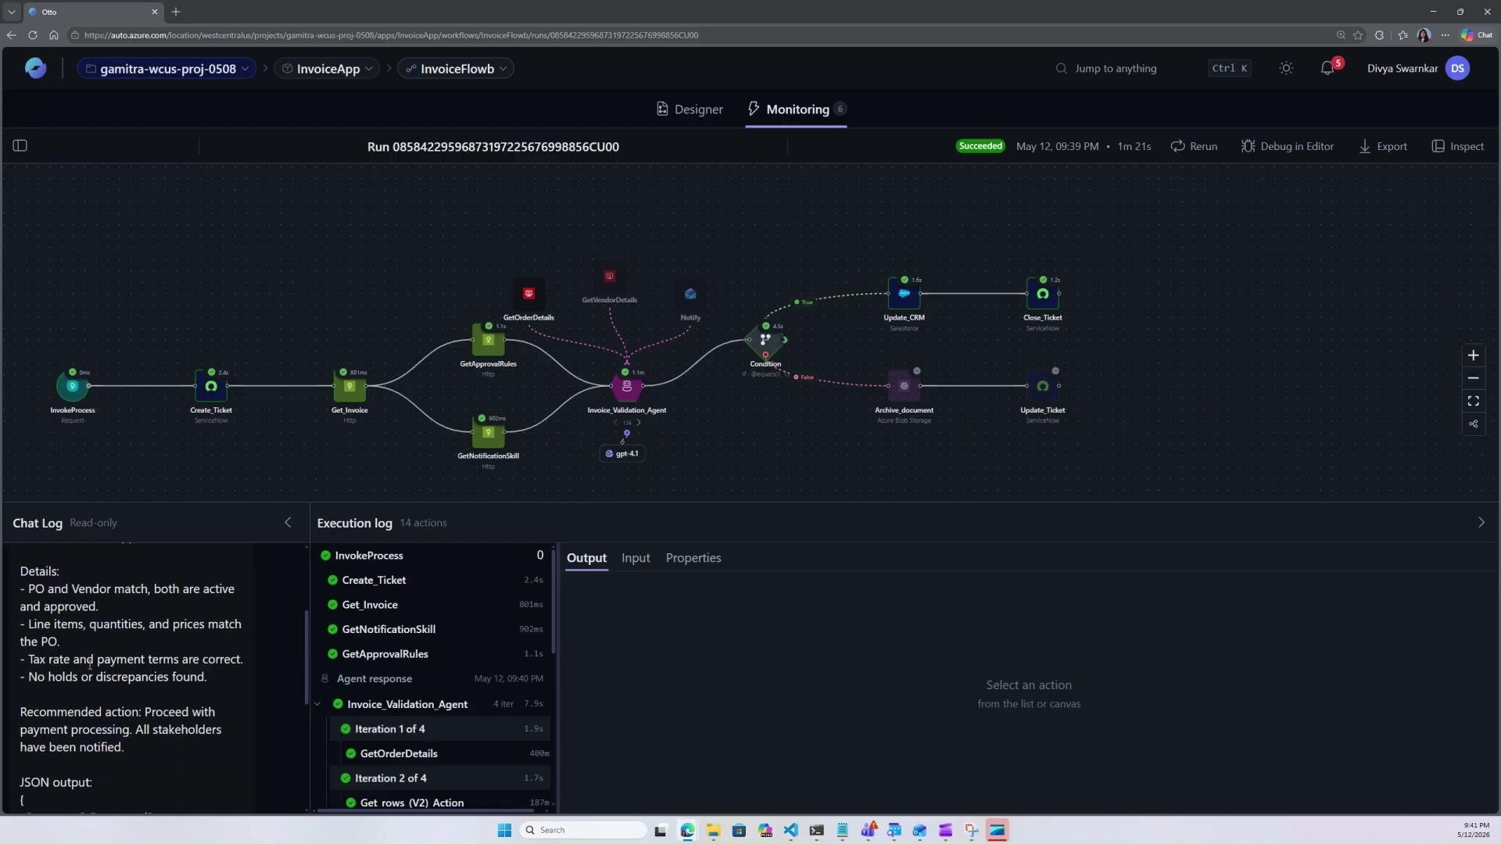
{"action": "scroll", "coordinate": [125, 710], "scroll_direction": "down", "scroll_amount": 1}
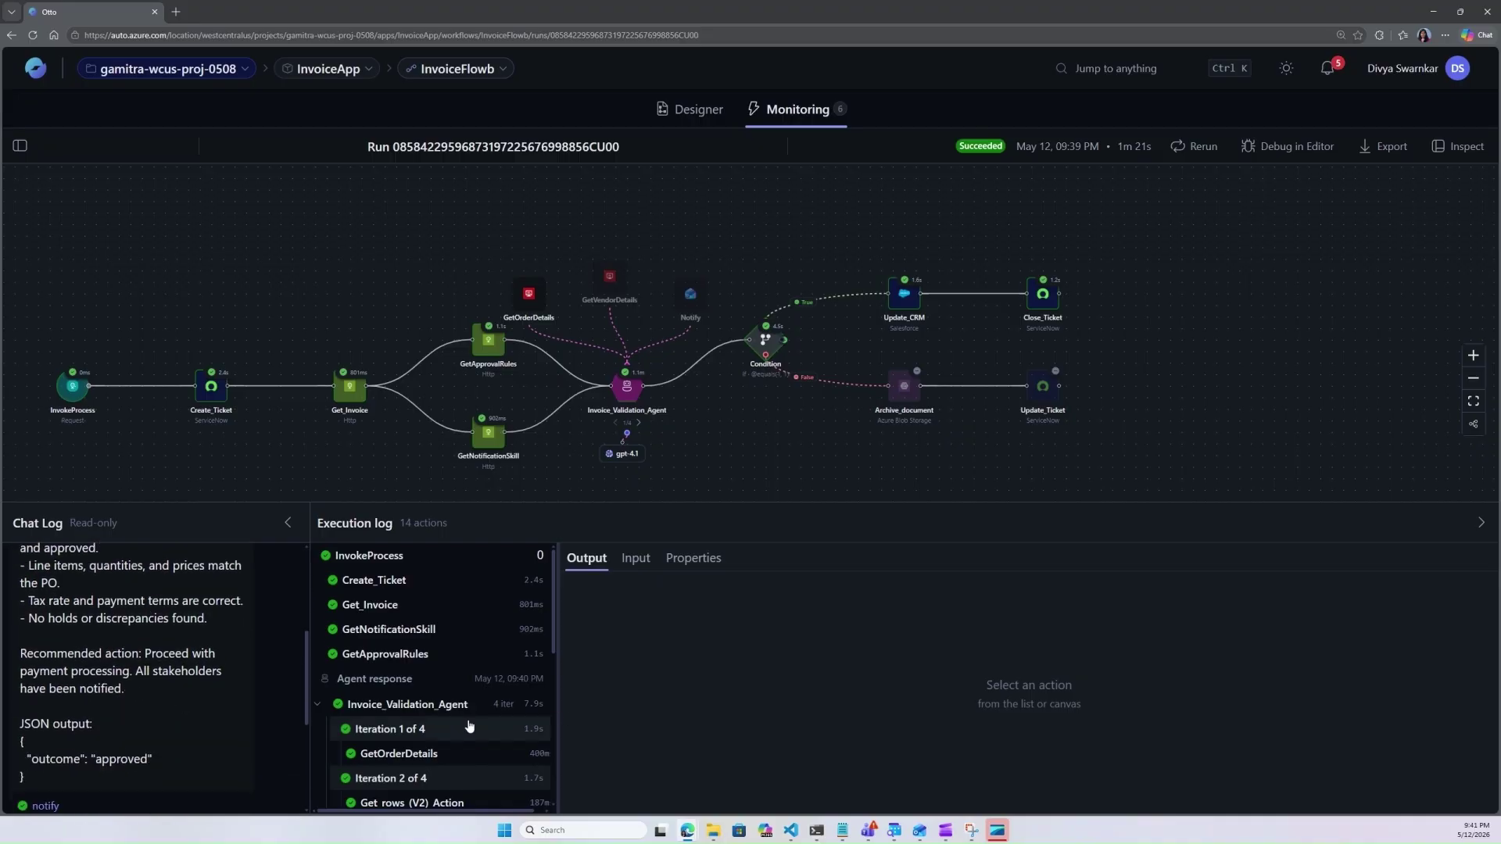
- Inspect the run outputs of the Get_Invoice and GetApprovalRules actions down to their body content
{"action": "left_click", "coordinate": [349, 387]}
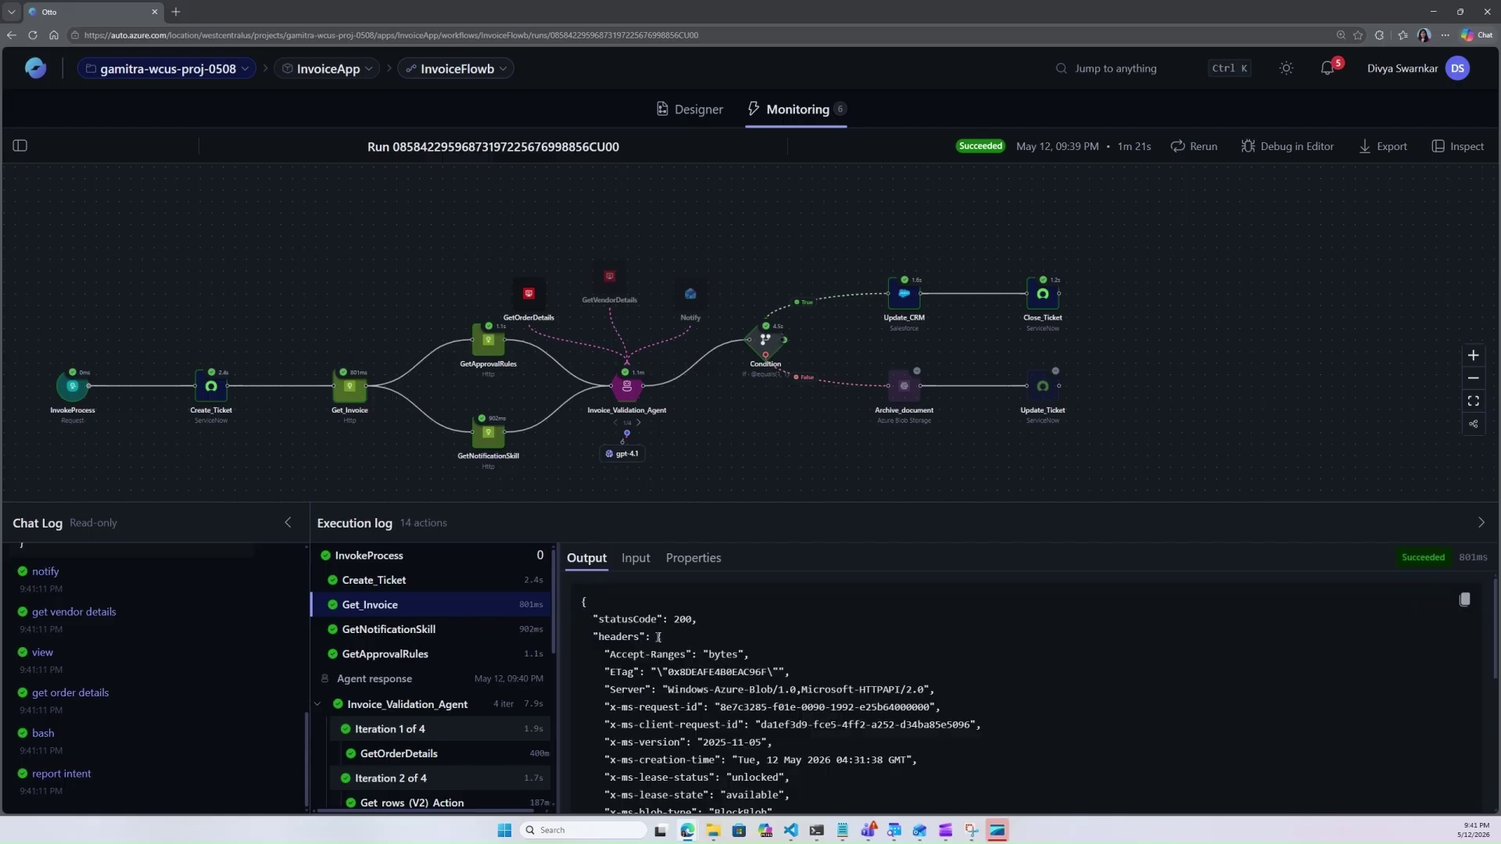
{"action": "scroll", "coordinate": [710, 722], "scroll_direction": "down", "scroll_amount": 5}
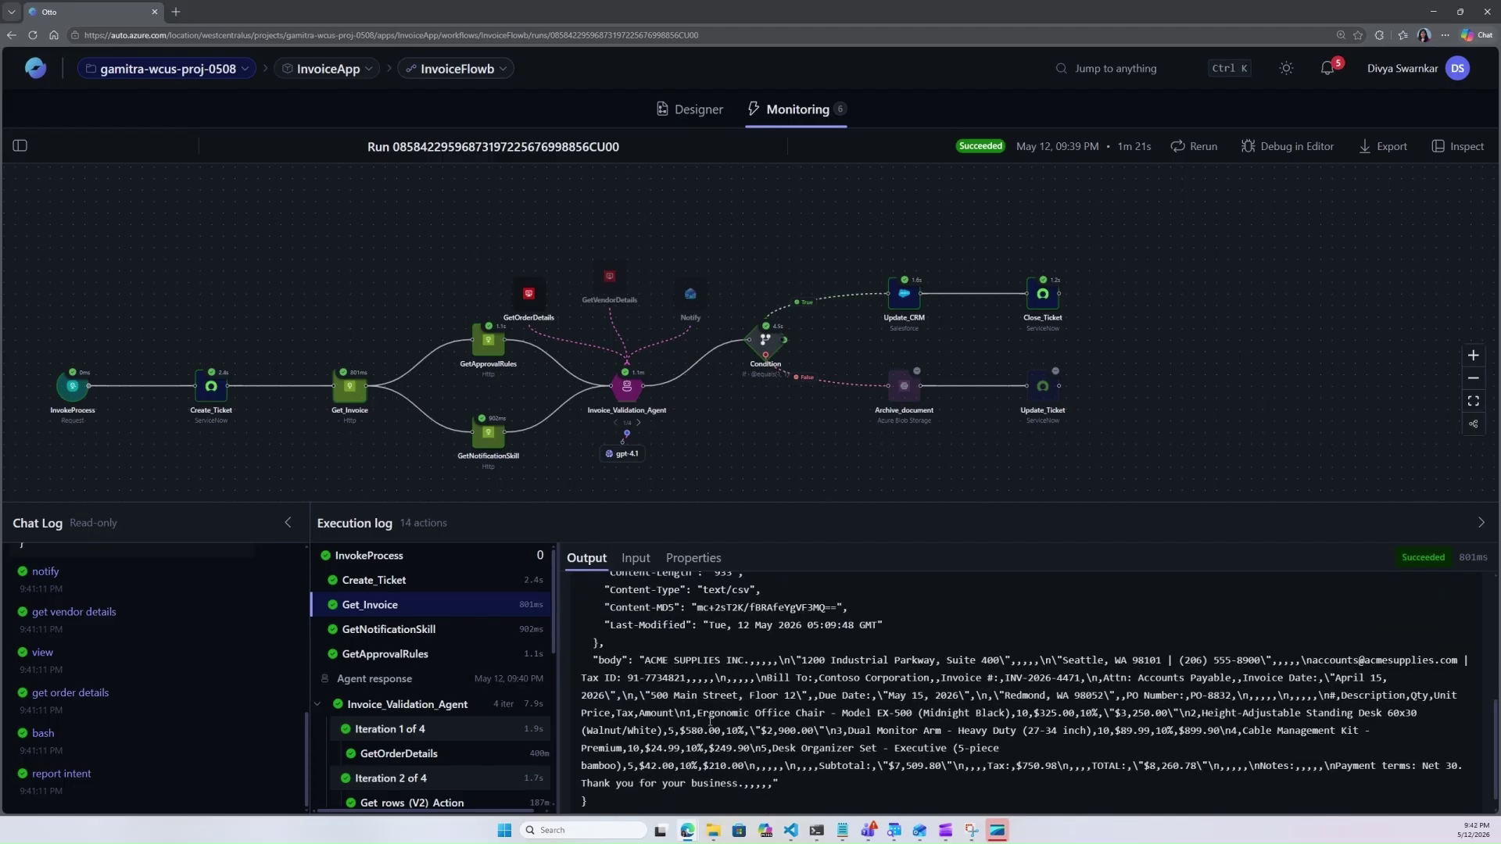
{"action": "left_click", "coordinate": [499, 355]}
{"action": "scroll", "coordinate": [703, 685], "scroll_direction": "down", "scroll_amount": 3}
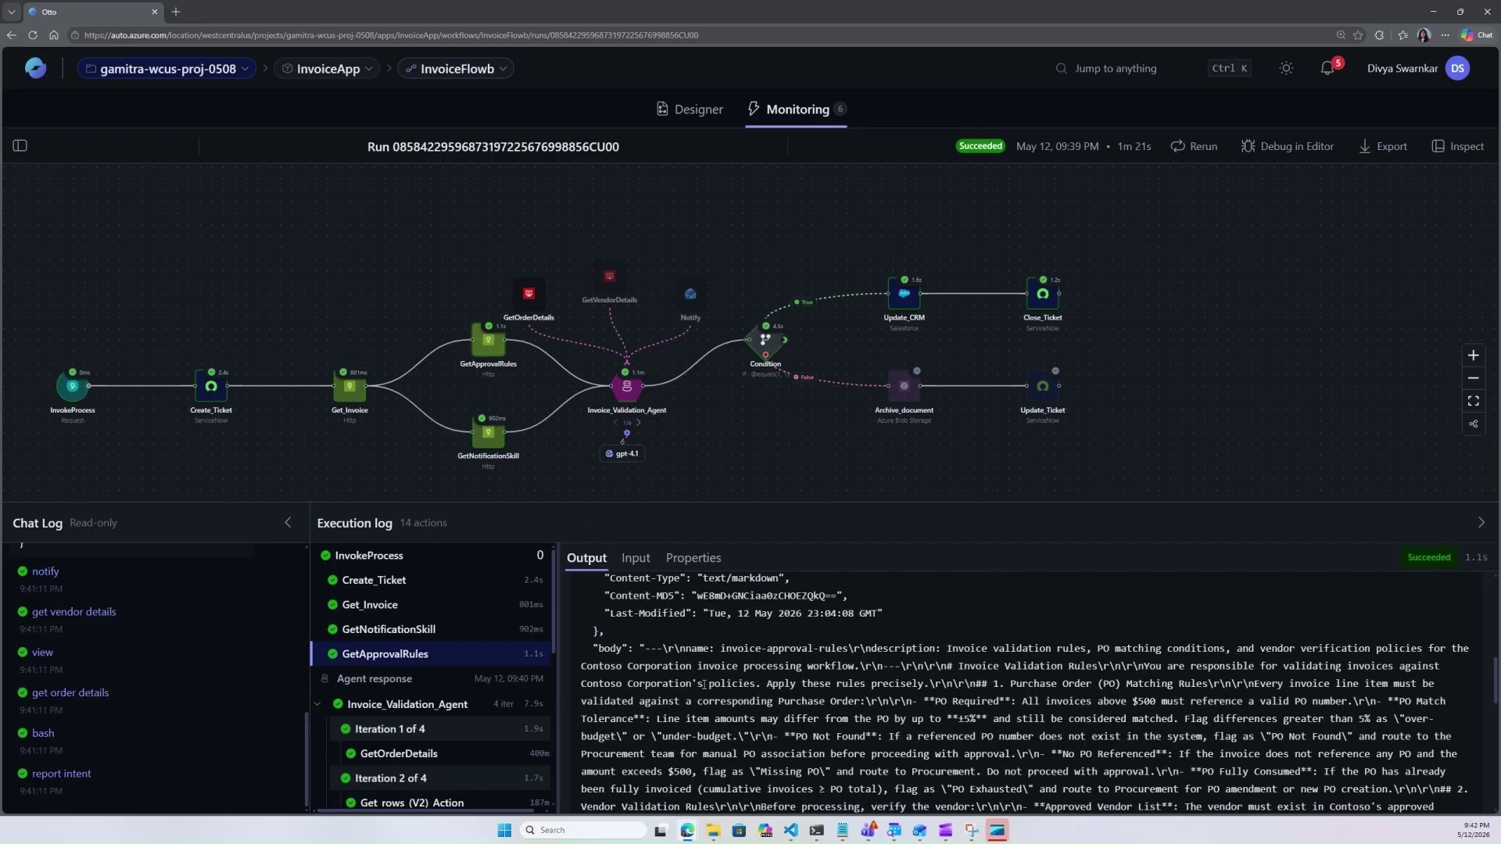